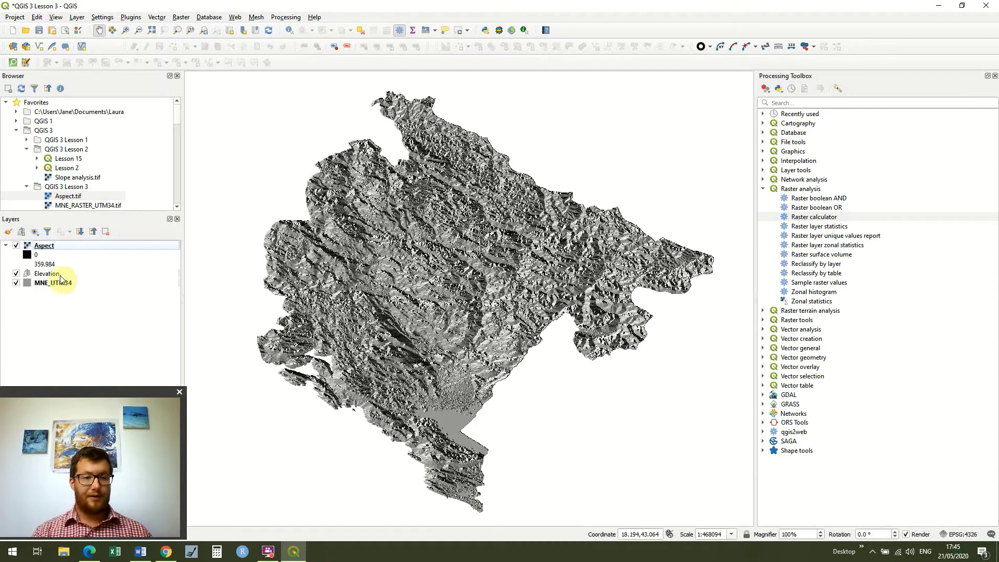
Briefly hide and reshow the Aspect layer, then bring up the Raster Calculator
left_click(16, 246)
left_click(17, 246)
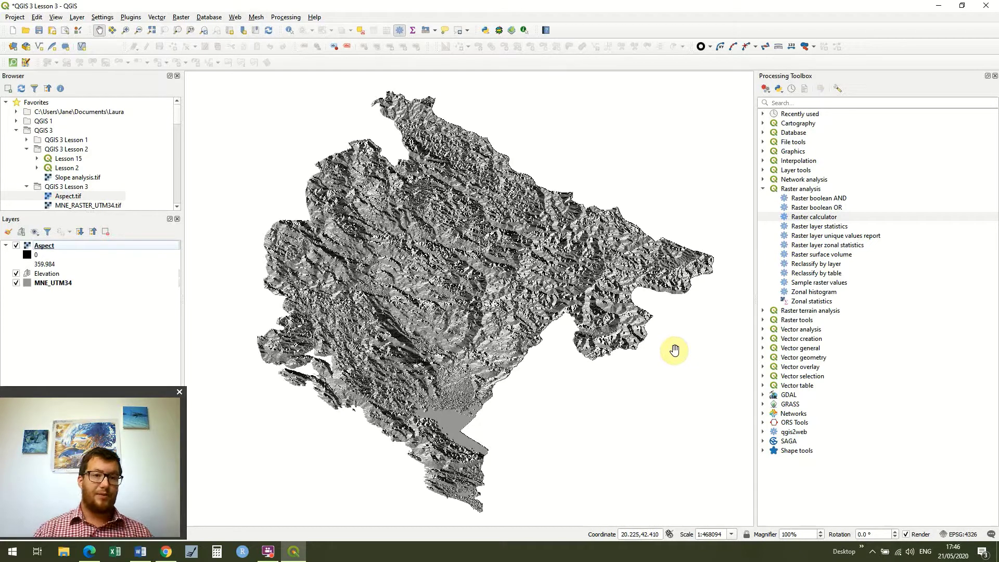
left_click(187, 19)
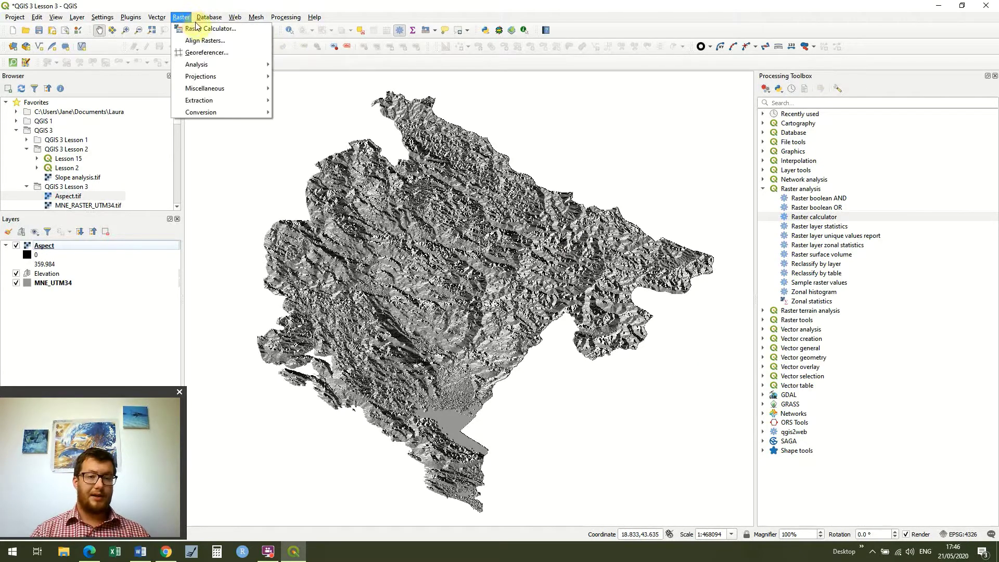
left_click(189, 27)
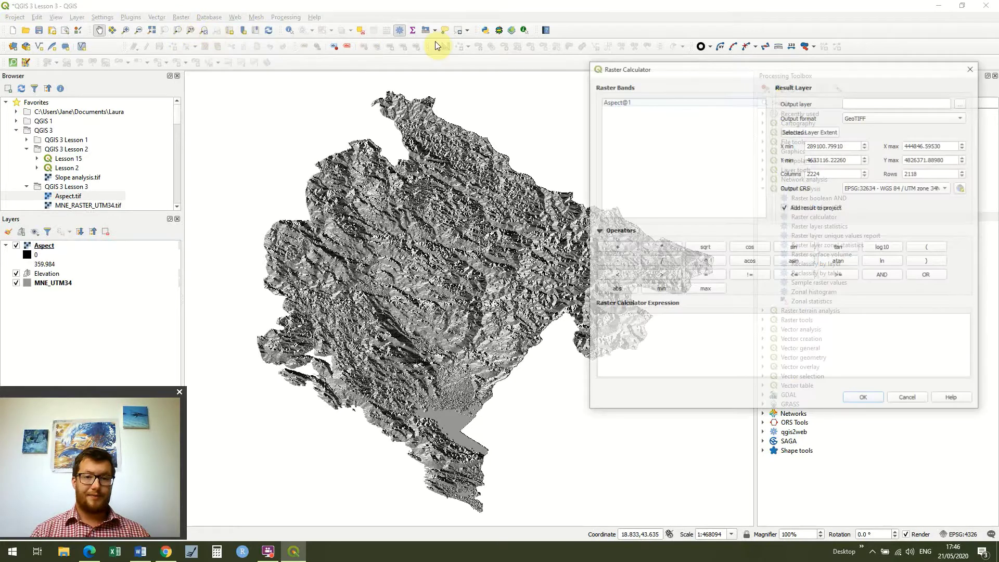
Start the calculator expression with the Aspect@1 band
left_click_drag(661, 67, 625, 61)
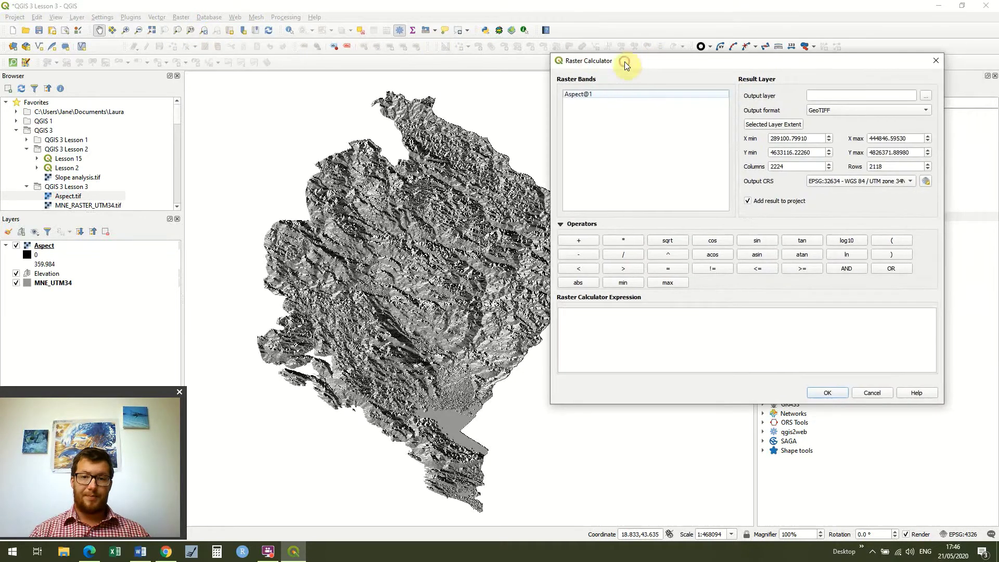
left_click(600, 98)
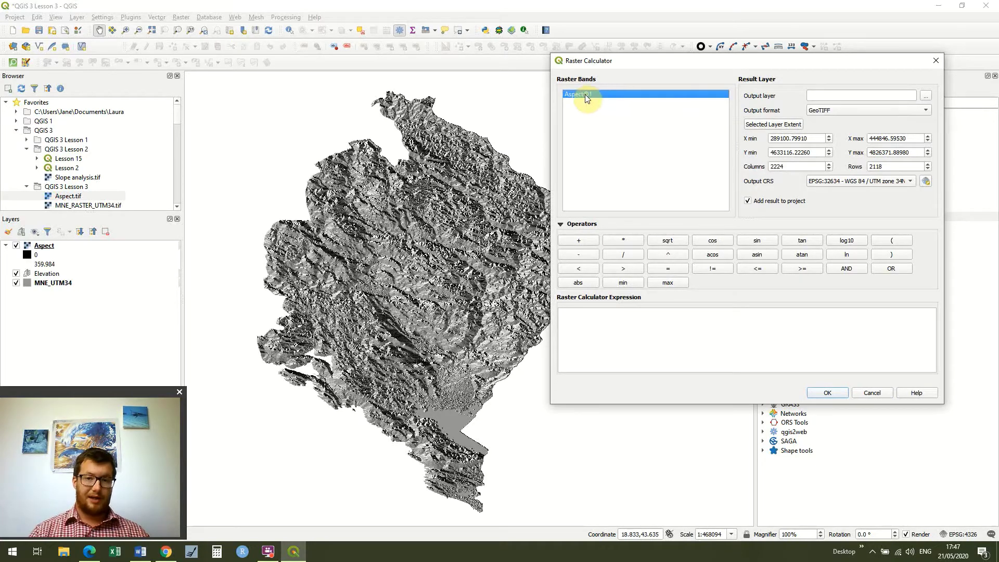
double_click(587, 95)
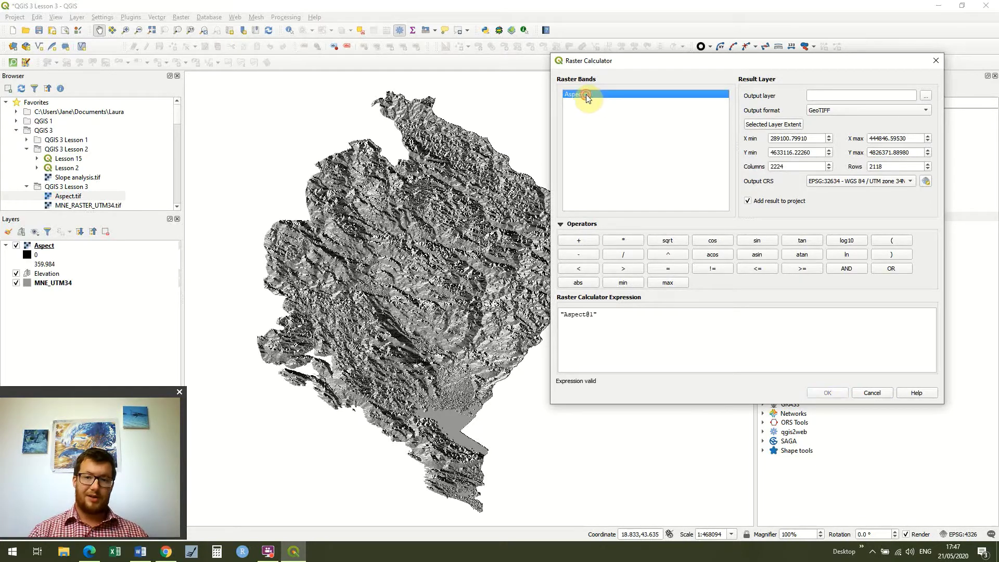
left_click(616, 319)
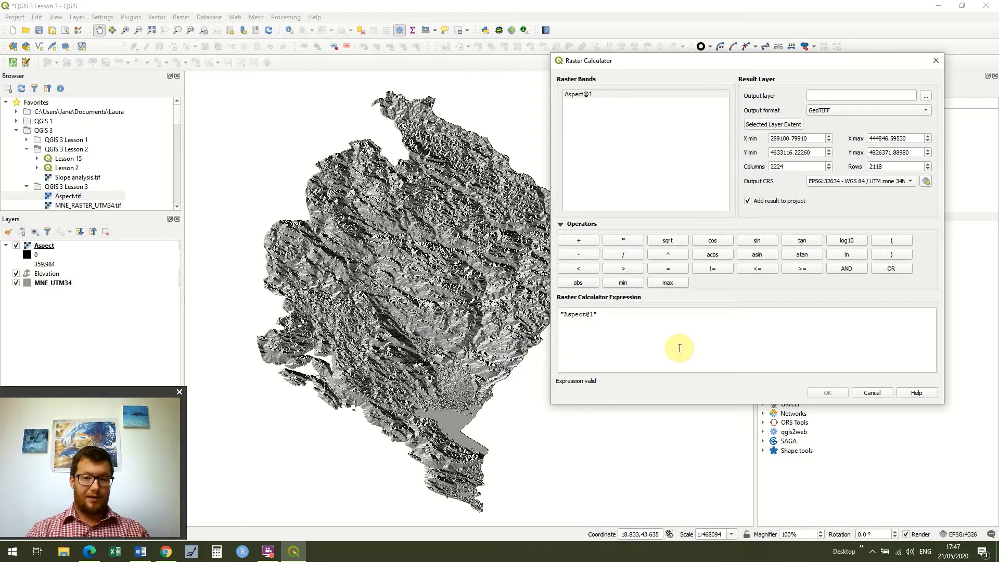
Build the expression "Aspect@1" > 90 AND "Aspect@1" < 270
type(">")
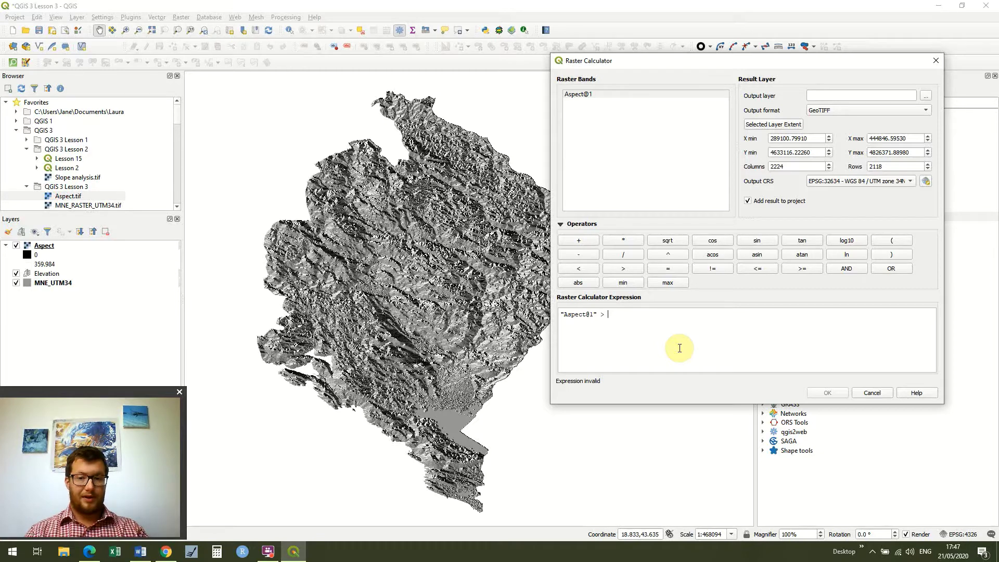
type(" 90")
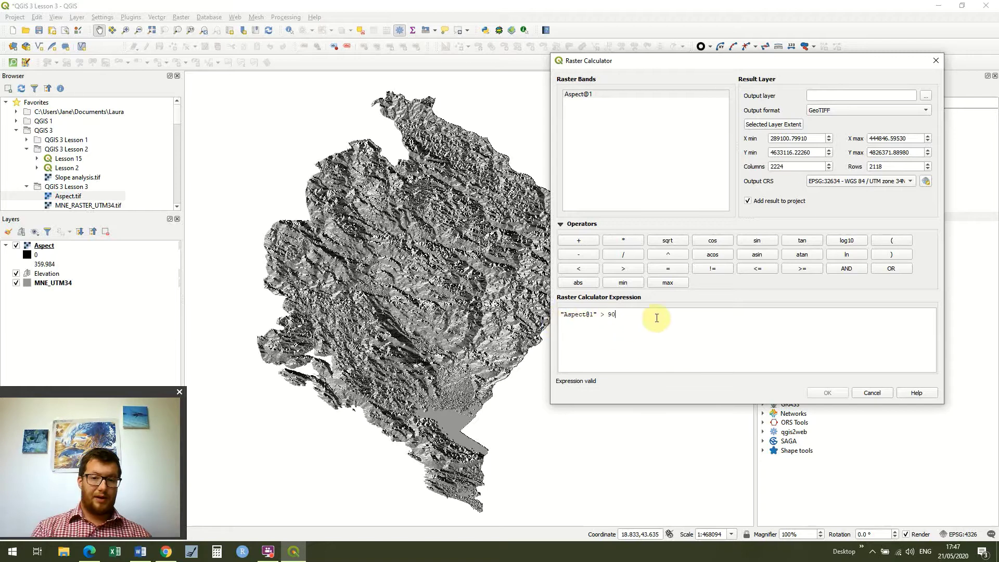
left_click(852, 267)
left_click(853, 267)
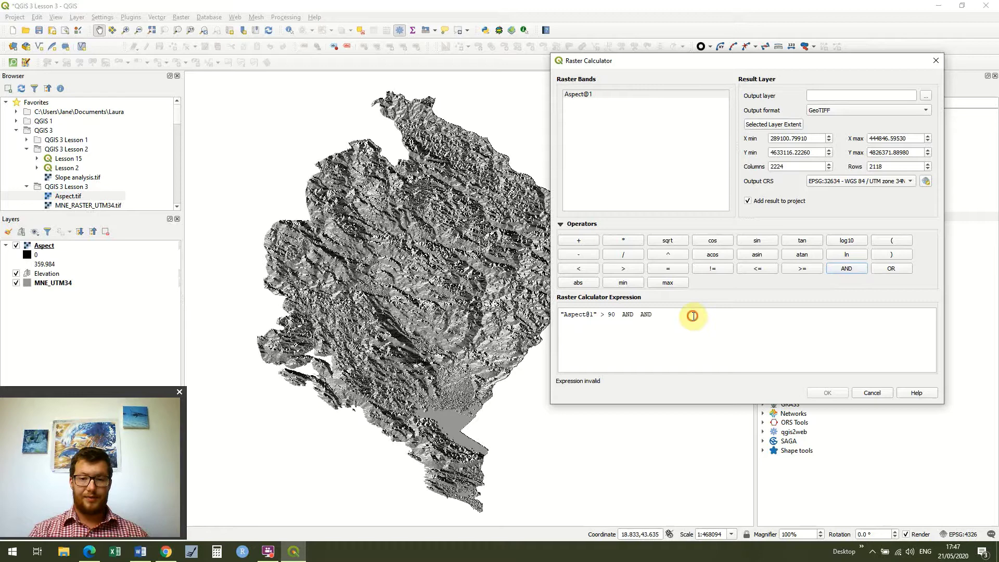
key("BackSpace")
key("BackSpace")
key("BackSpace")
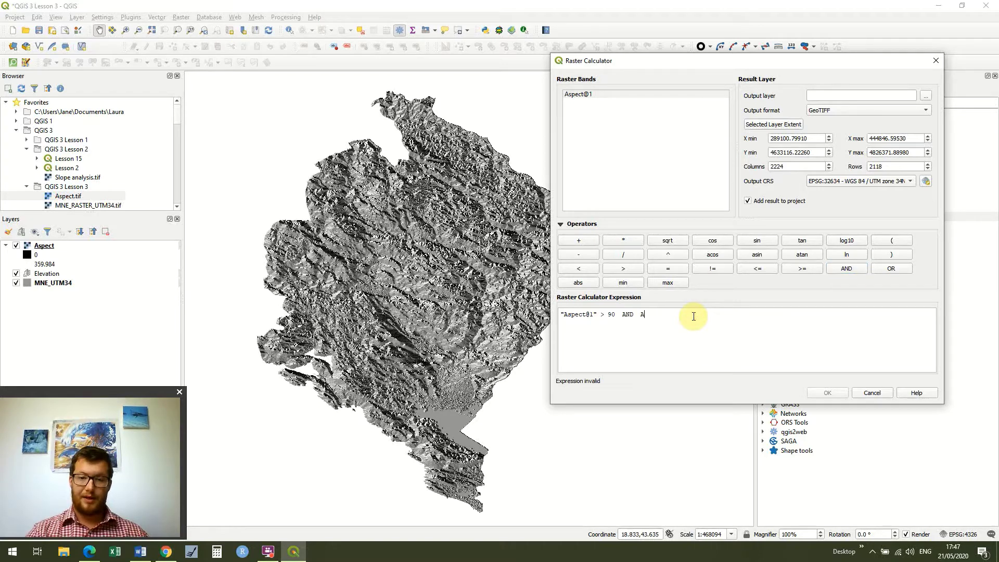
double_click(623, 94)
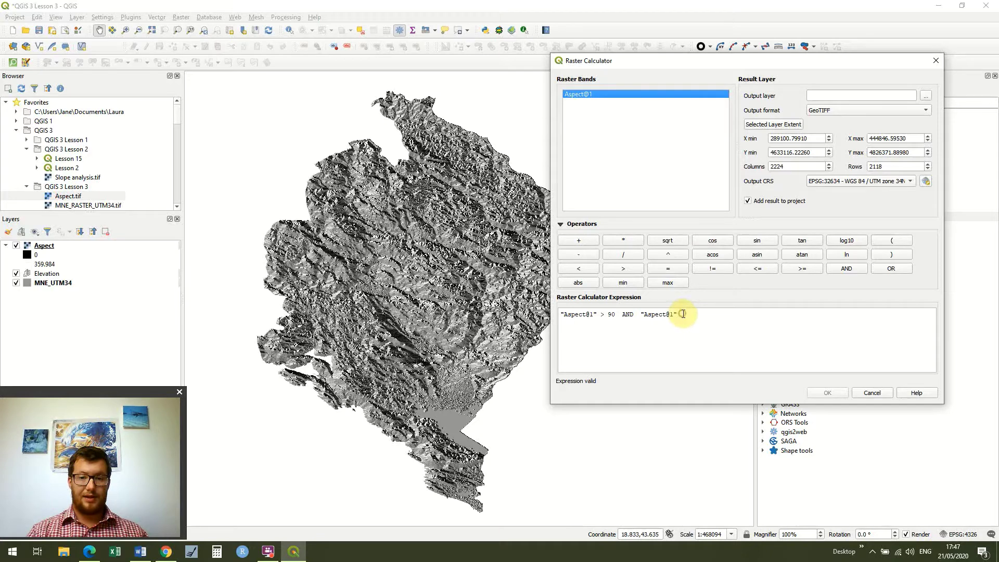
left_click(683, 314)
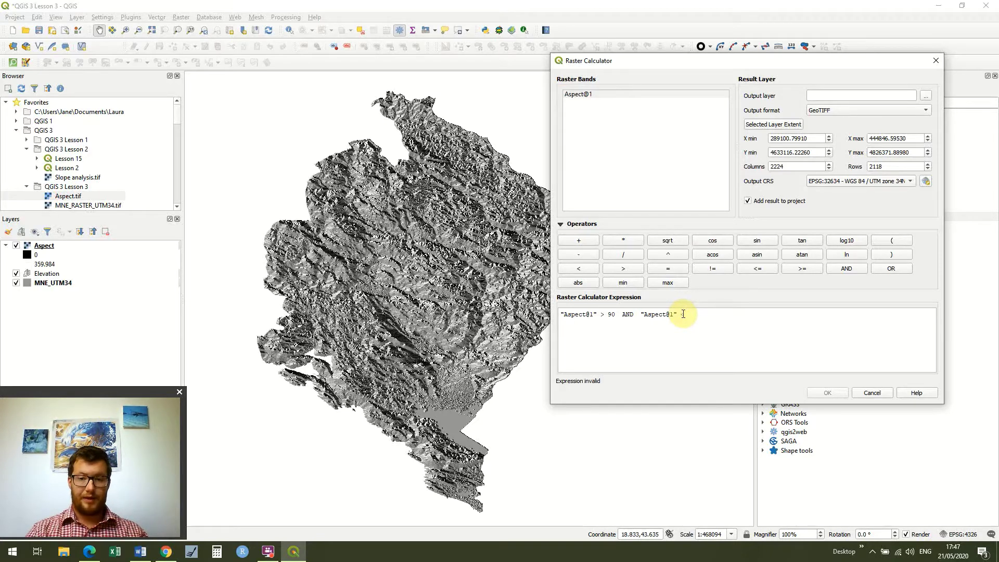
type("<270")
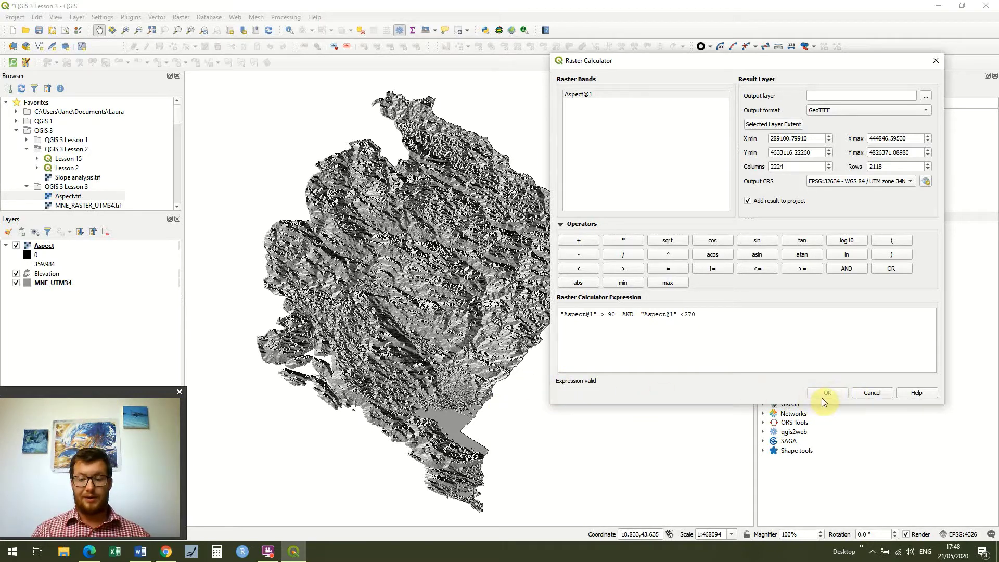
Save the output as south facing.tif, overwriting the existing file, and run the calculation
left_click(930, 96)
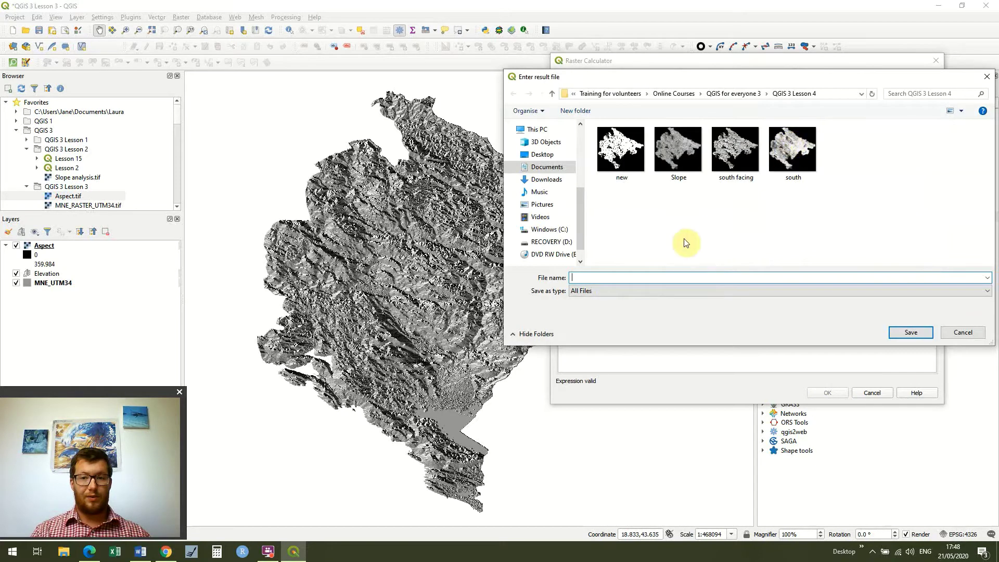
left_click(729, 169)
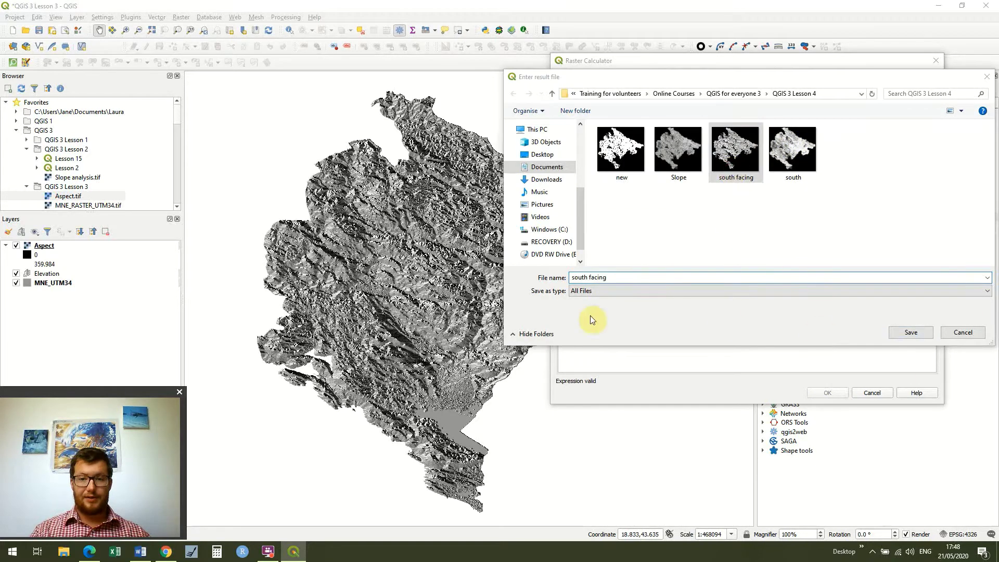
key("Return")
left_click(532, 275)
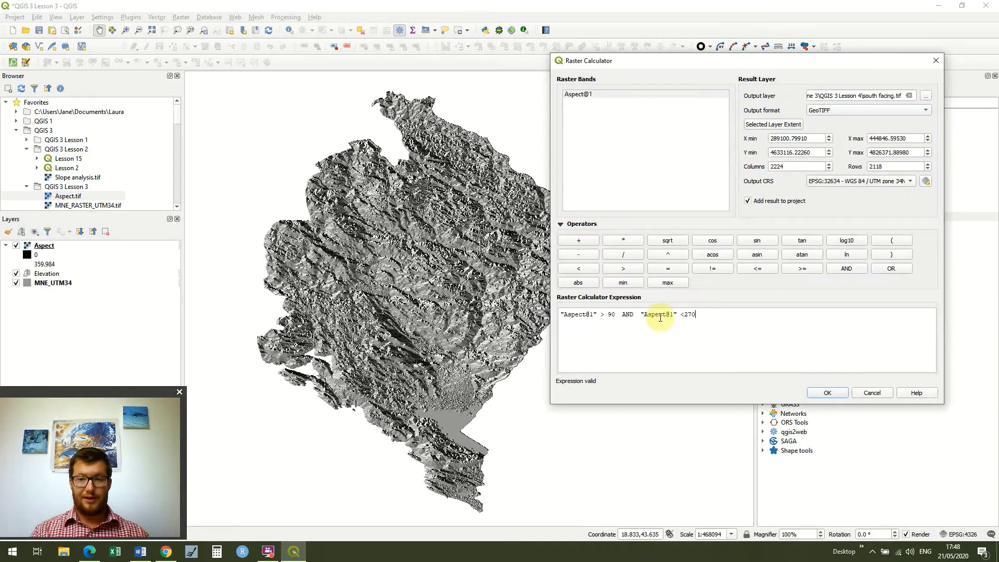
left_click(837, 393)
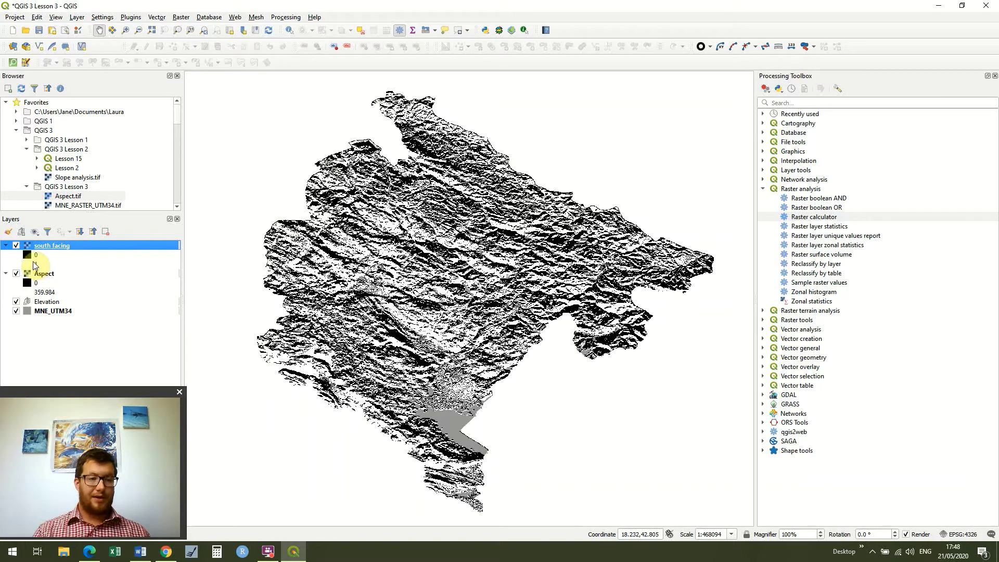
Style south facing as Singleband pseudocolor with Equal Interval and 2 classes
left_click(33, 261)
double_click(33, 262)
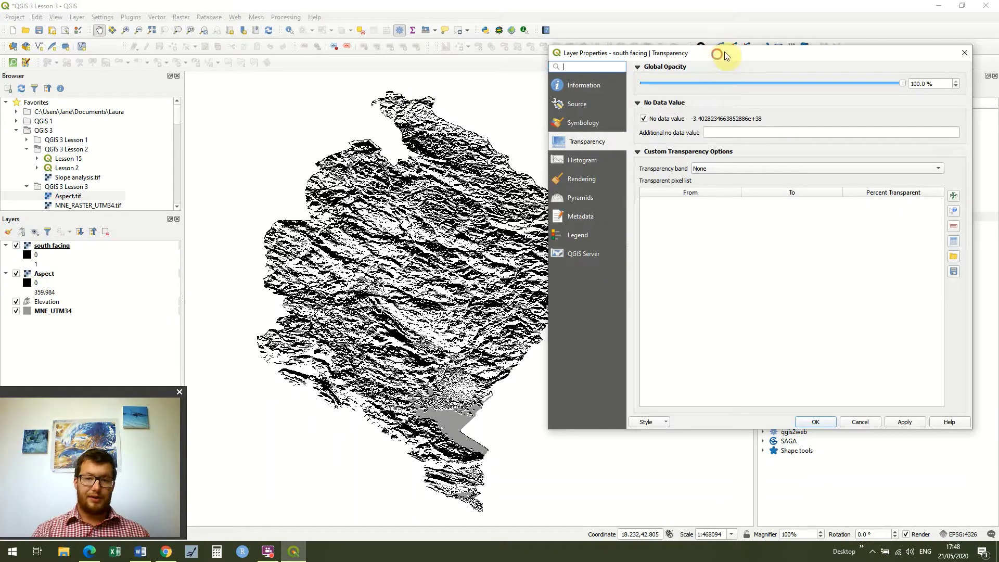
left_click_drag(753, 59, 783, 64)
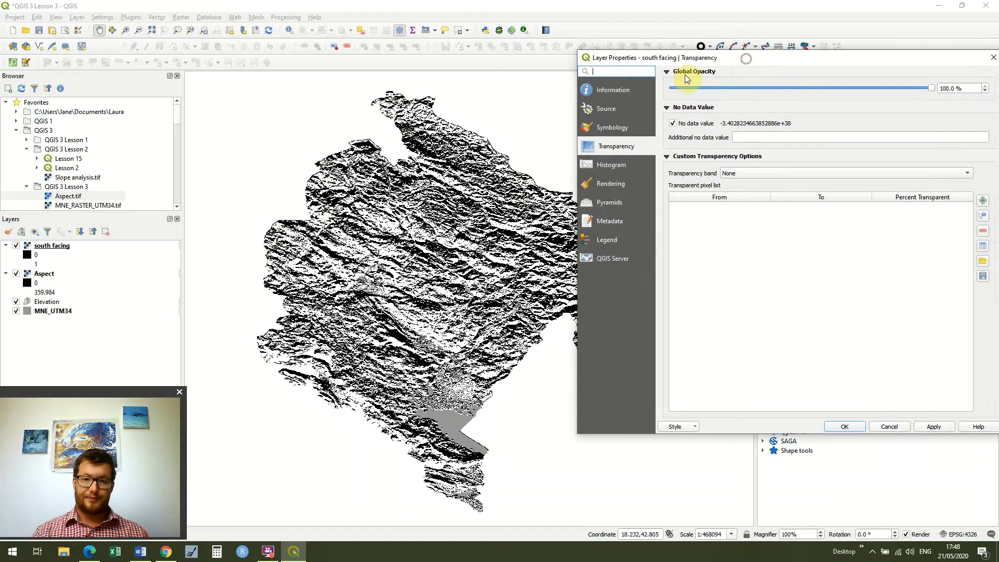
left_click(615, 124)
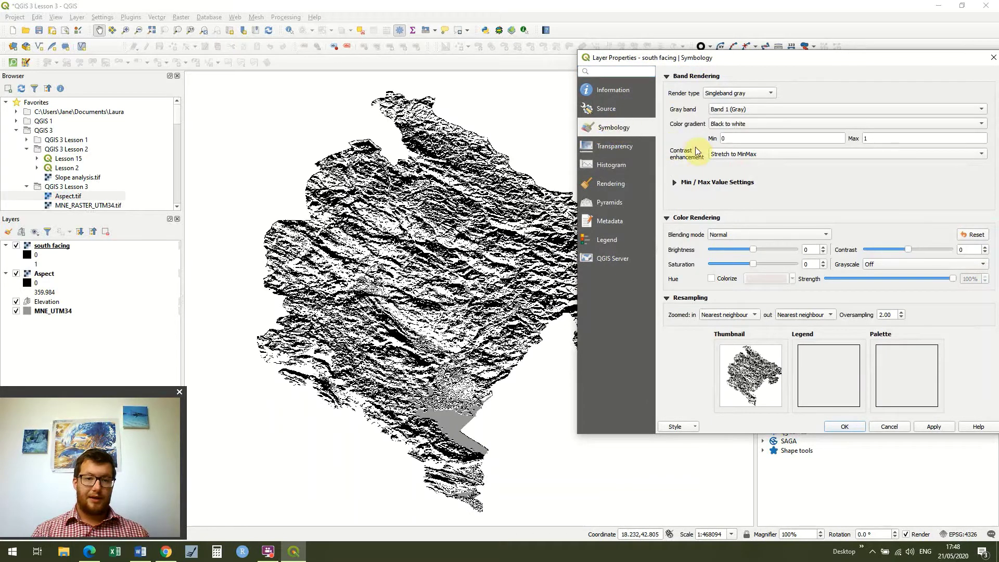
left_click(767, 95)
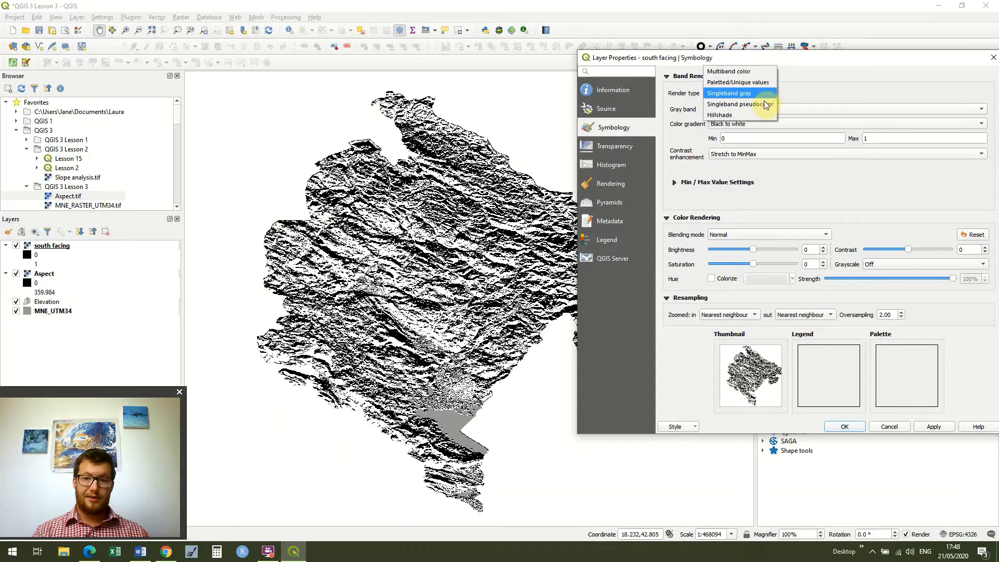
left_click(763, 104)
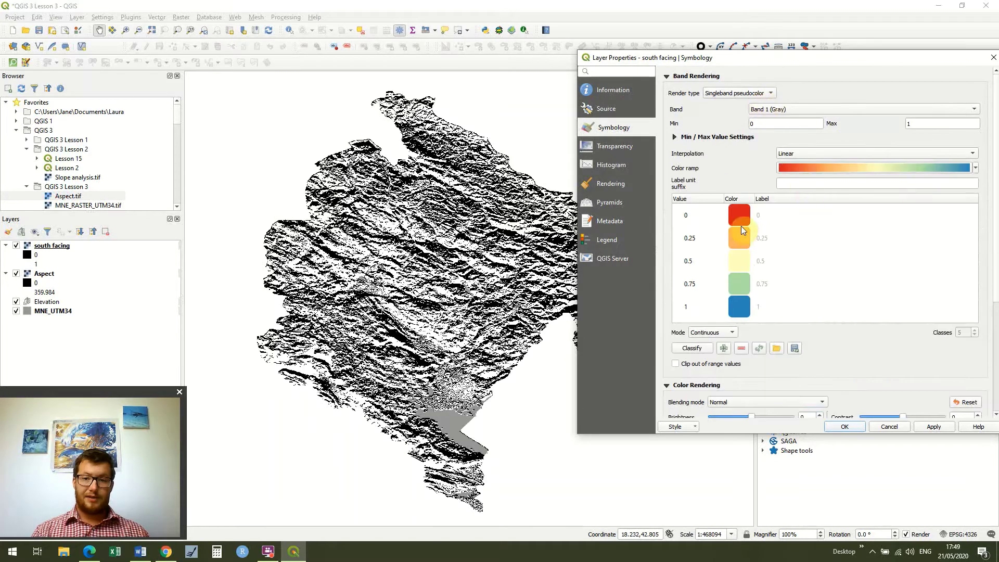
left_click(731, 334)
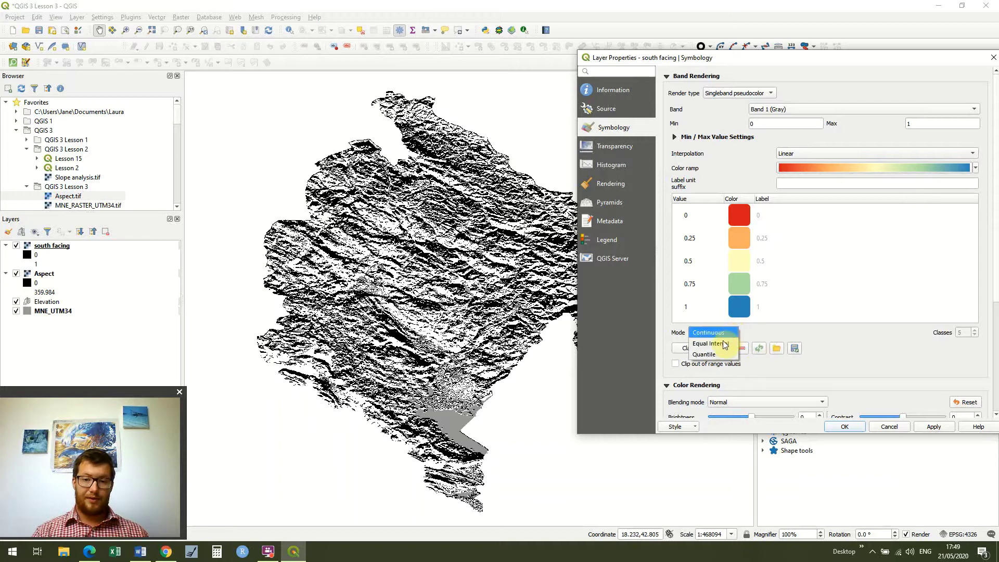
left_click(710, 342)
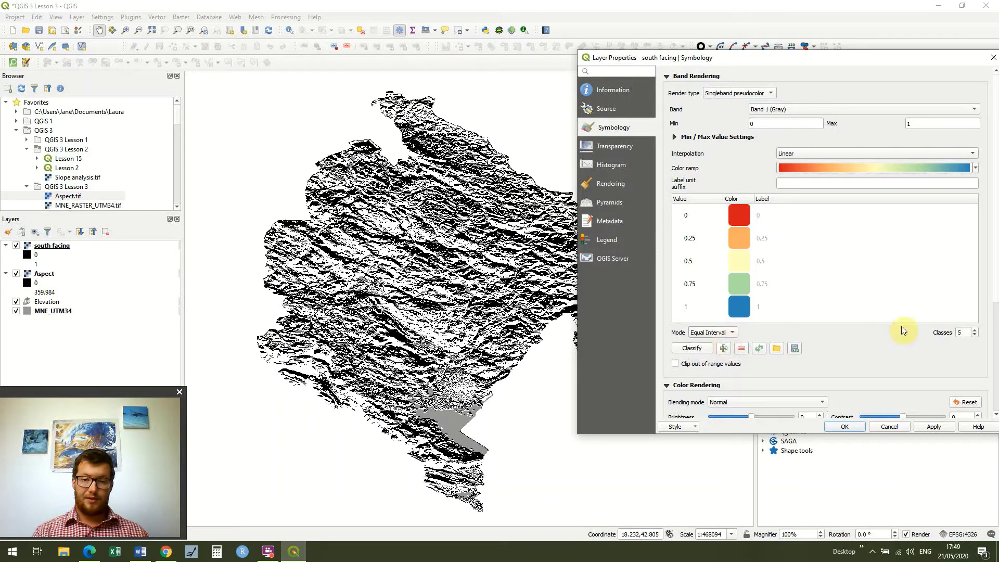
left_click(975, 333)
left_click(975, 336)
left_click(975, 336)
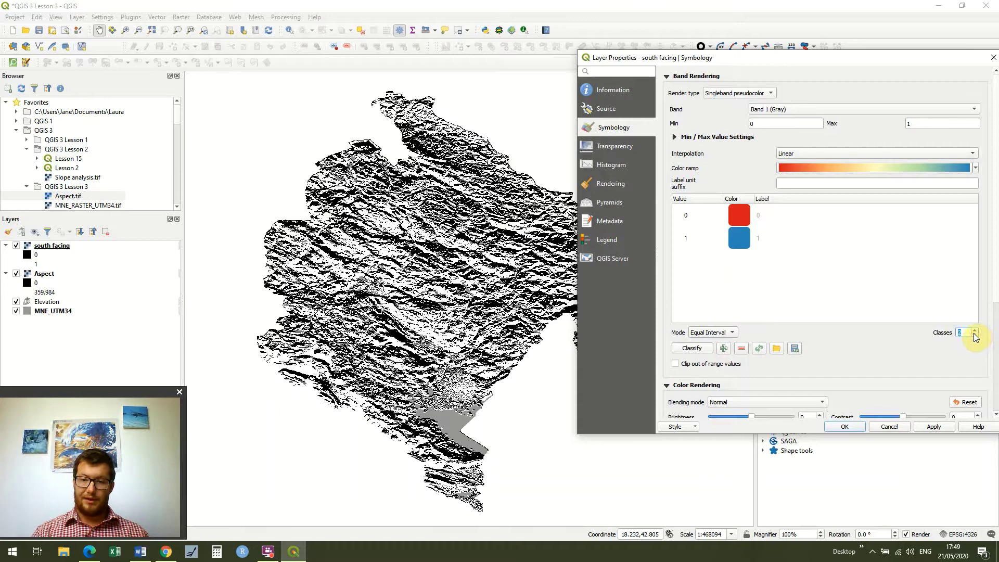
left_click(809, 283)
Make value 0 fully transparent, leaving value 1 blue, and apply the style
double_click(743, 217)
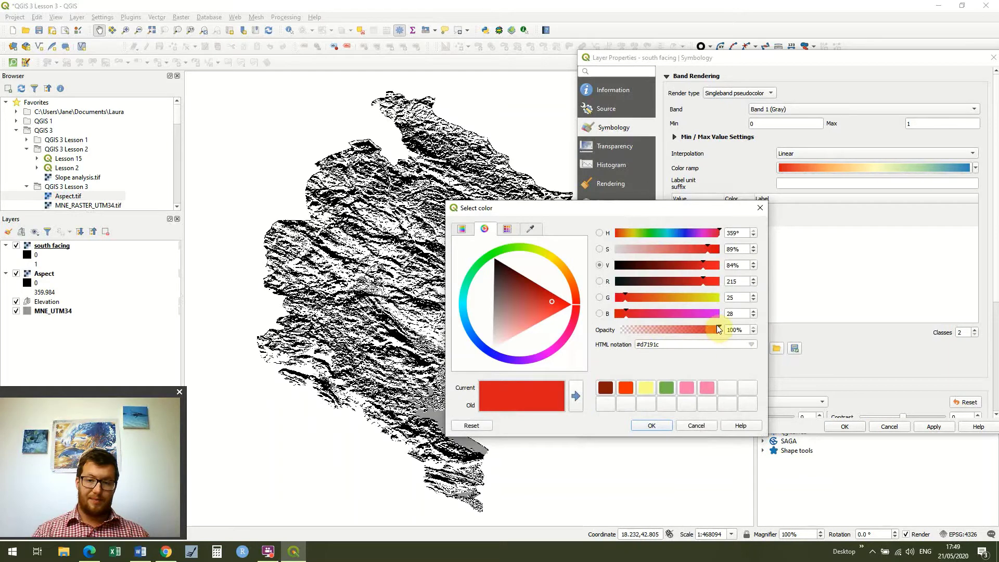
left_click_drag(716, 325, 574, 326)
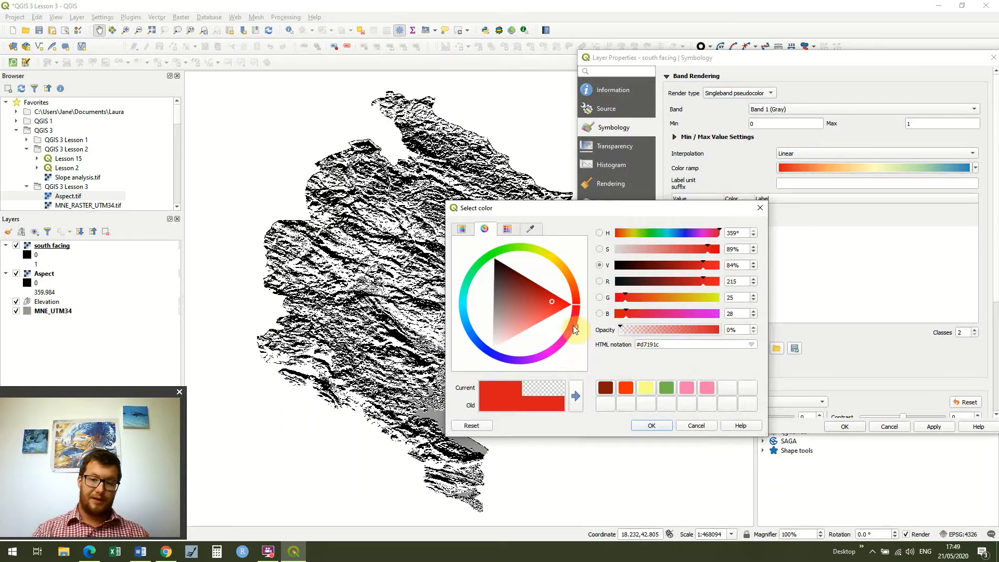
left_click(652, 425)
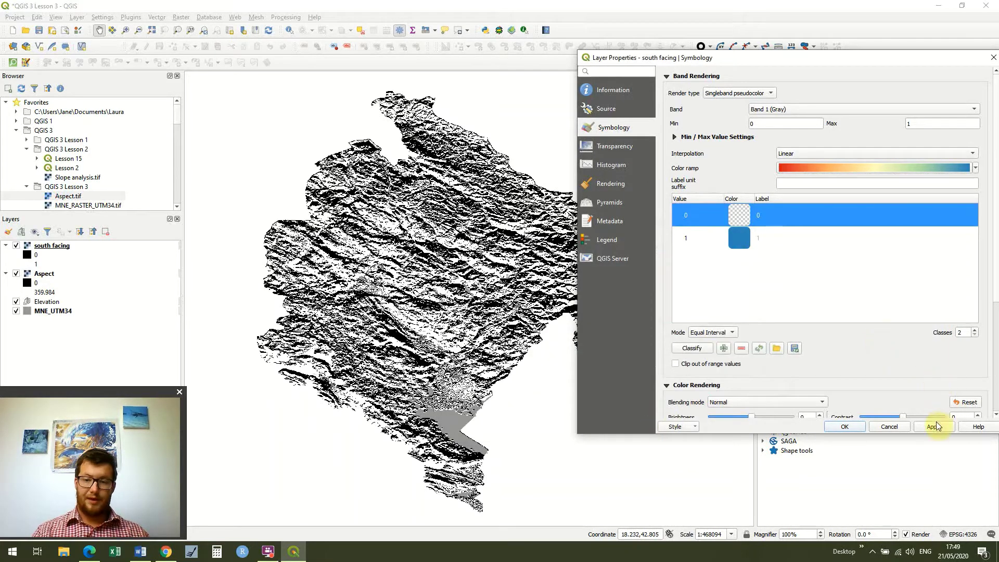
left_click(934, 427)
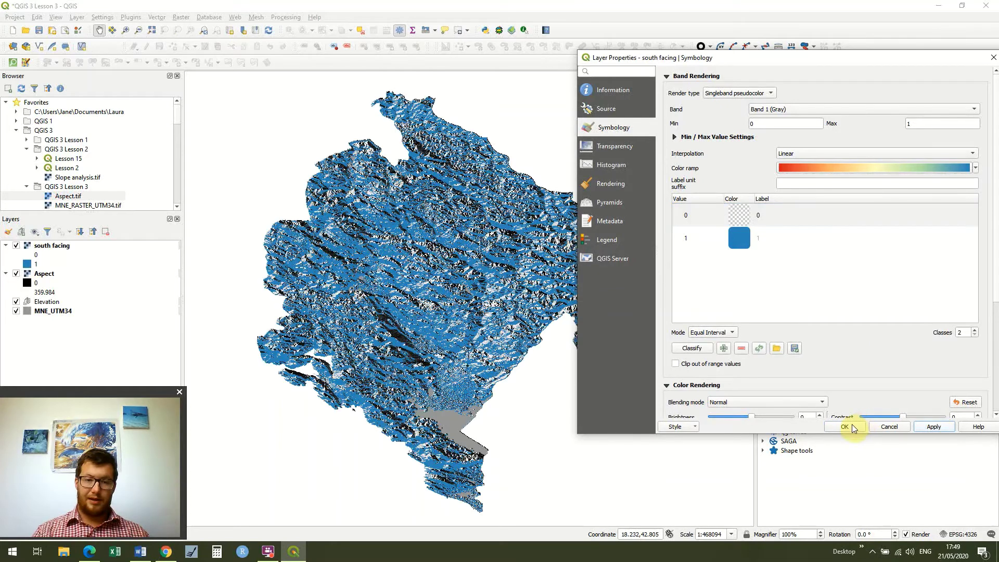
left_click(845, 427)
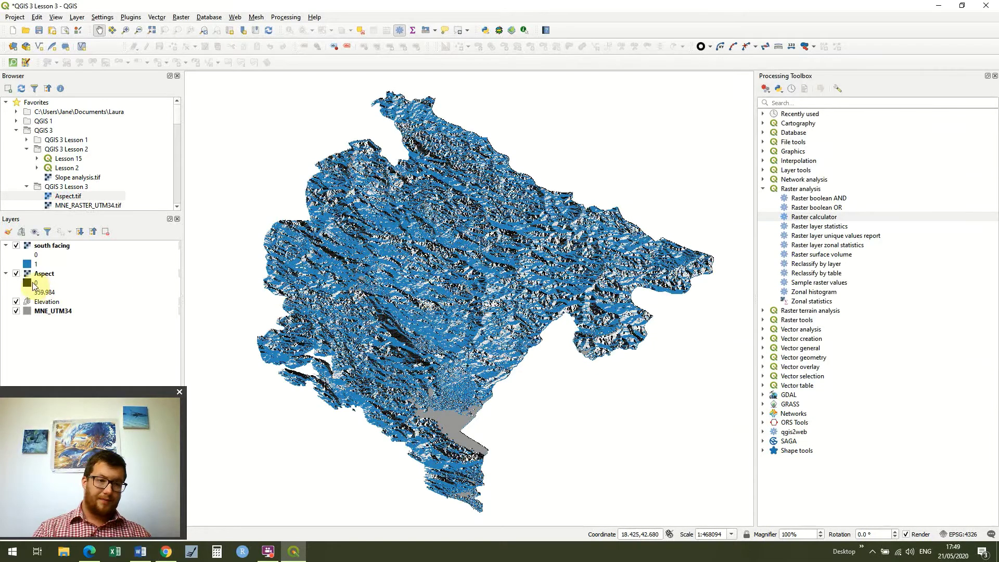
Untick the Aspect layer so blue south-facing areas show over the grey base map
left_click(16, 273)
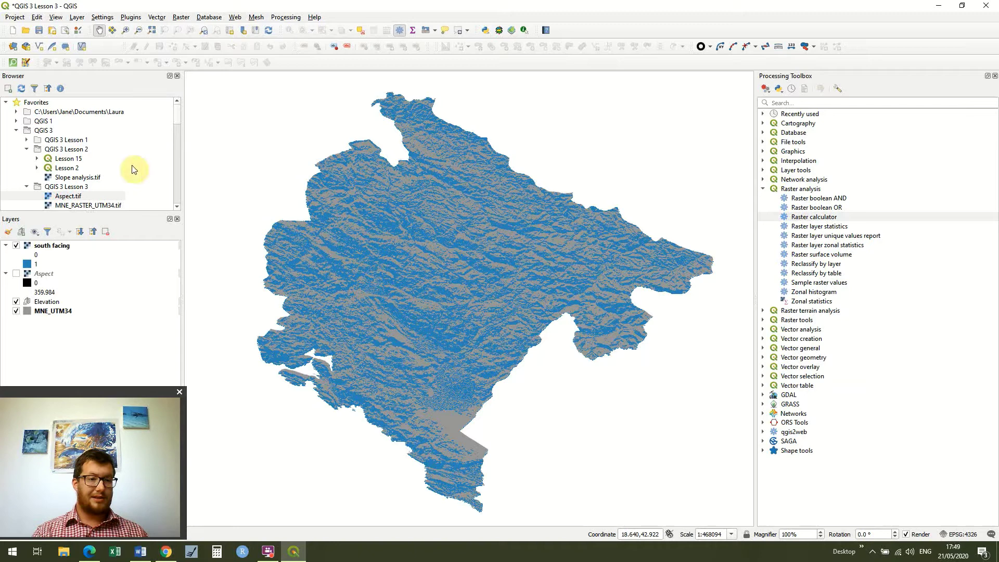
Drag Slope analysis.tif from the Browser panel into the Layers panel
left_click_drag(86, 178, 87, 255)
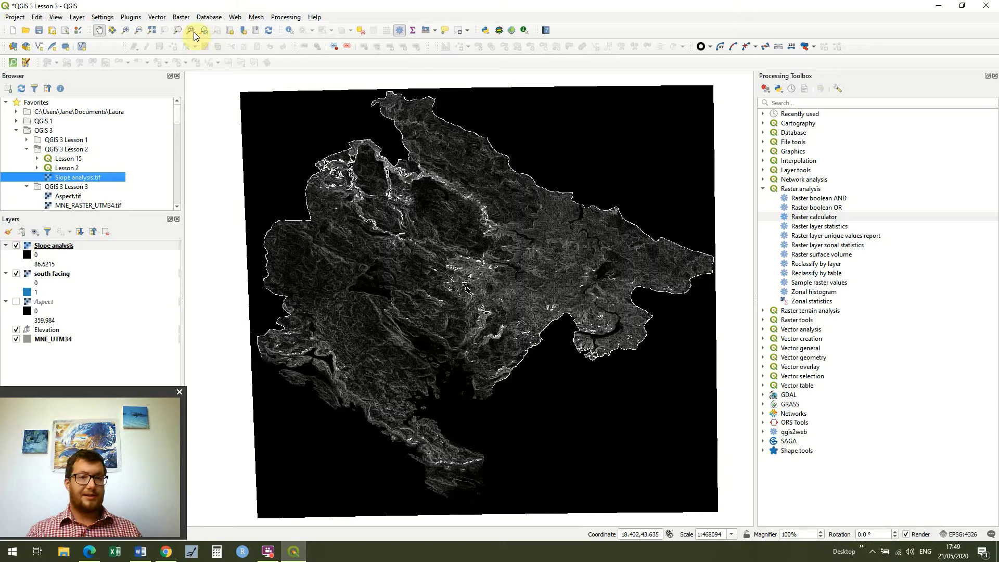
In the Raster Calculator, enter "Slope analysis@1" >10 AND "Slope analysis@1" <20
left_click(179, 19)
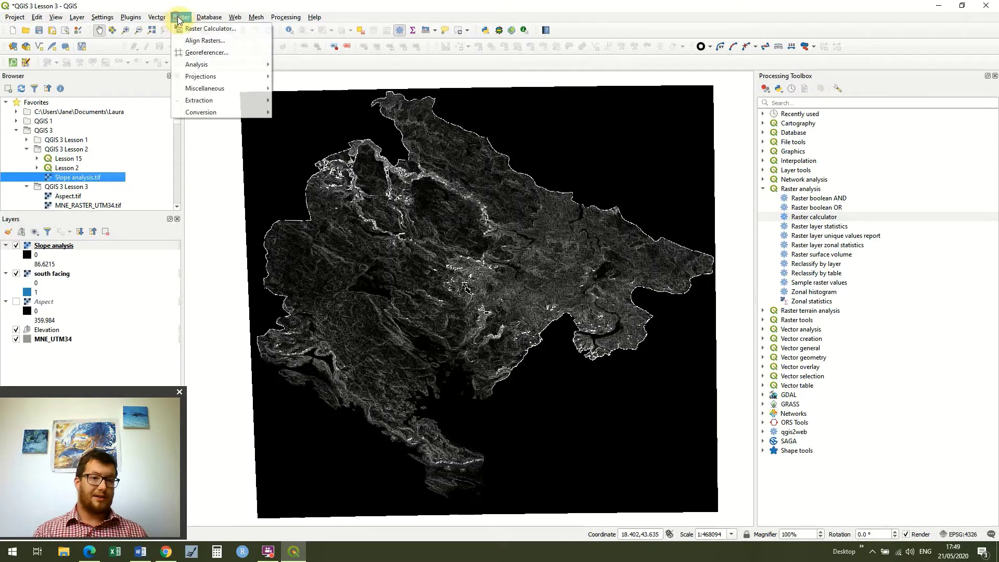
left_click(204, 28)
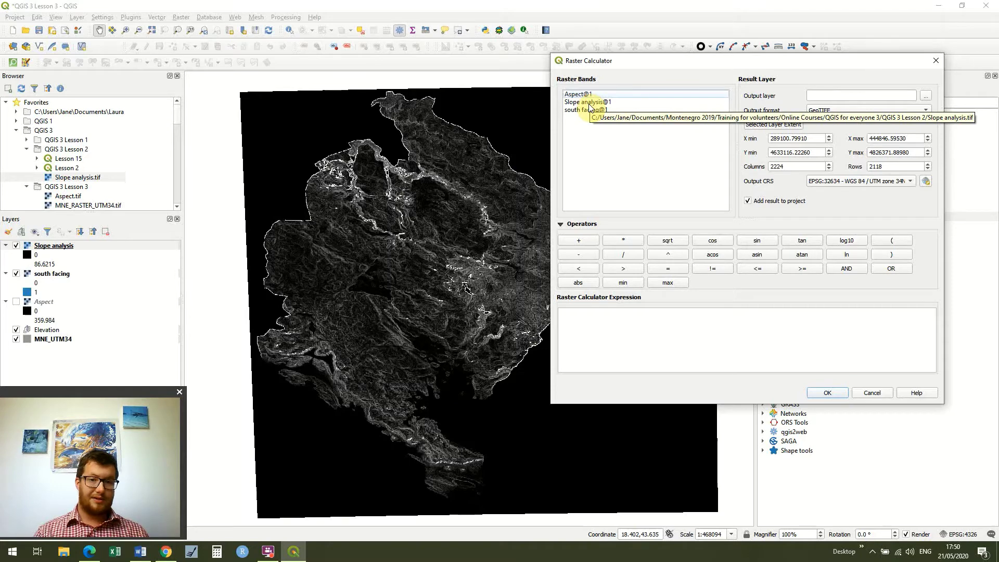
left_click(590, 102)
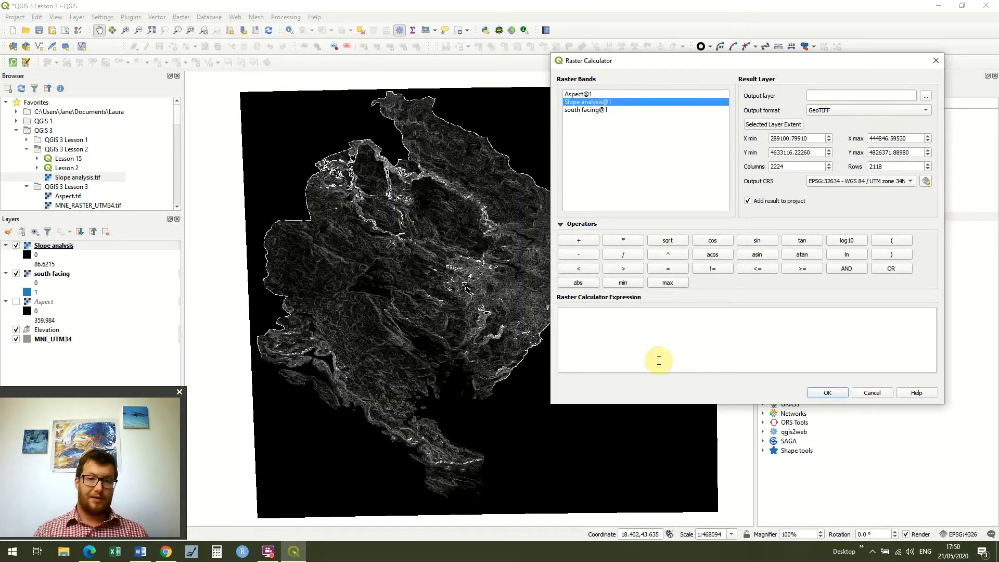
key("Return")
left_click(650, 316)
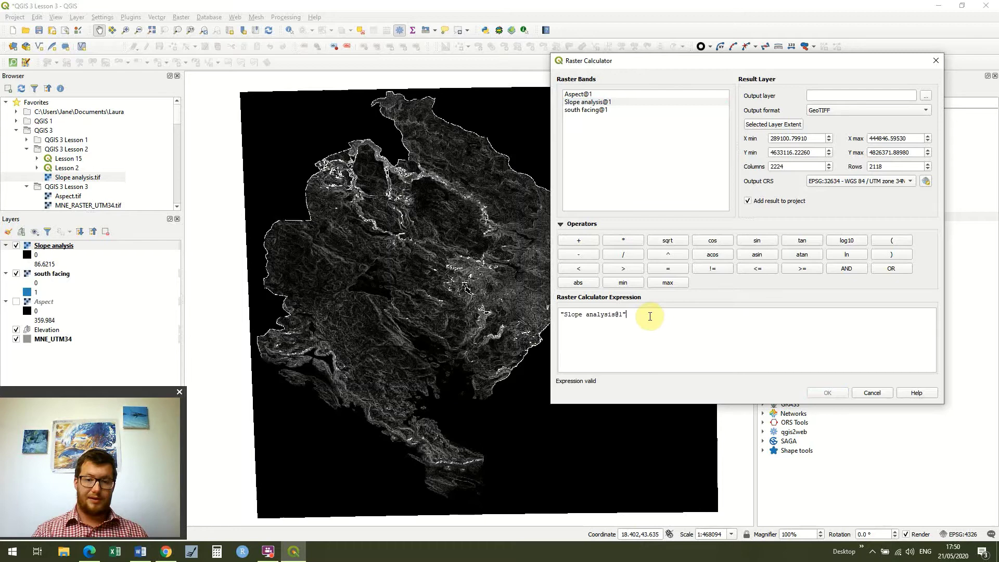
type(">")
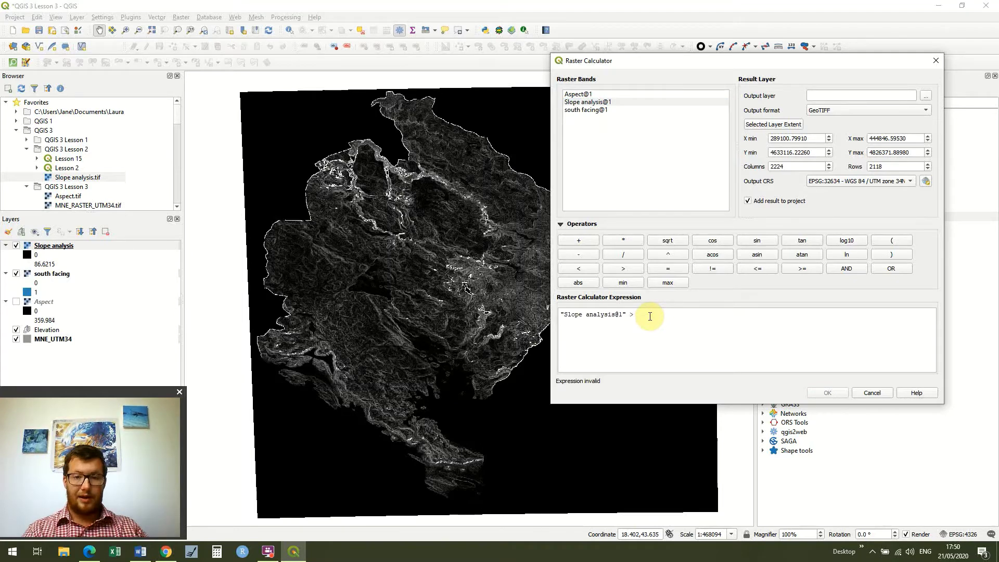
type("10")
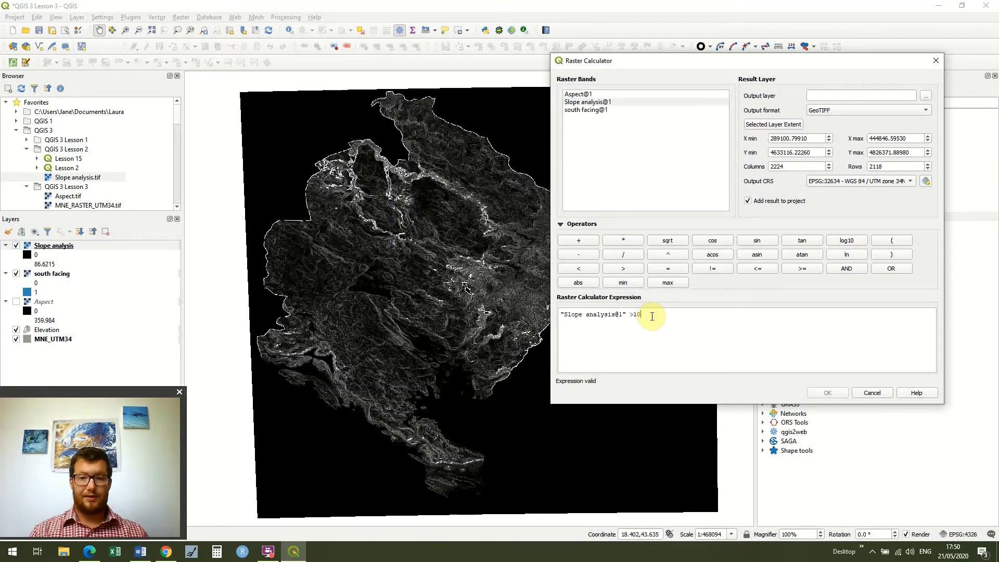
left_click(848, 267)
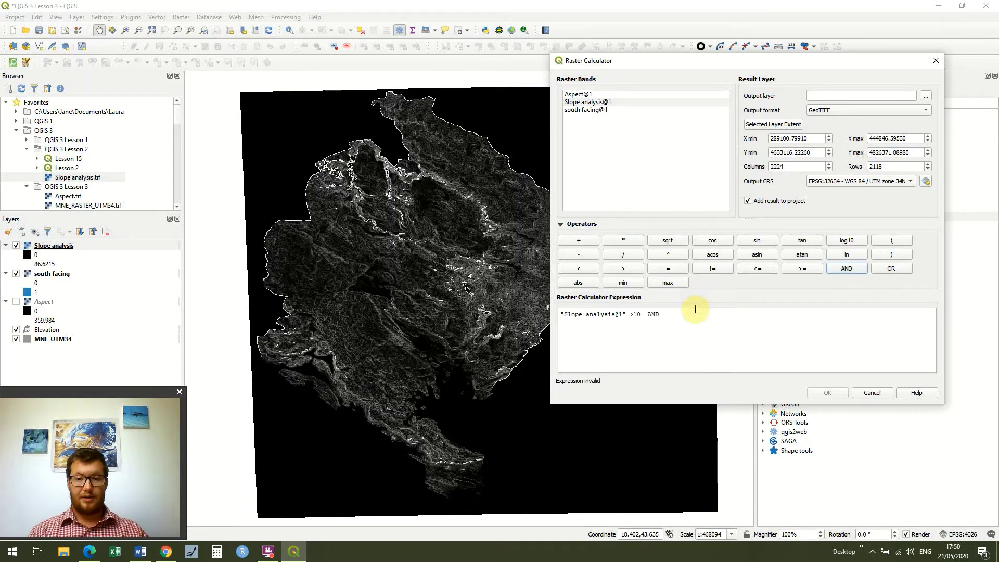
double_click(599, 103)
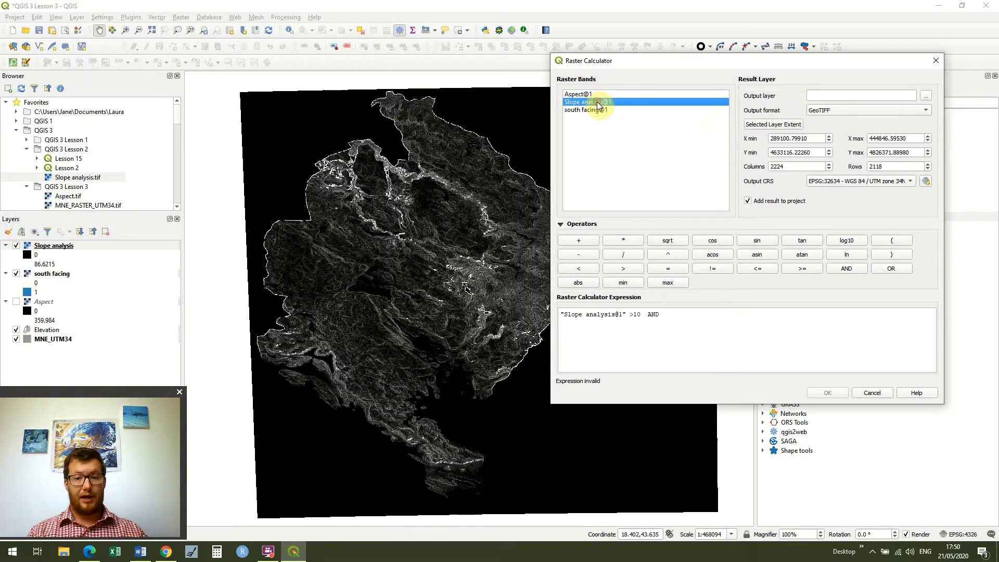
left_click(761, 319)
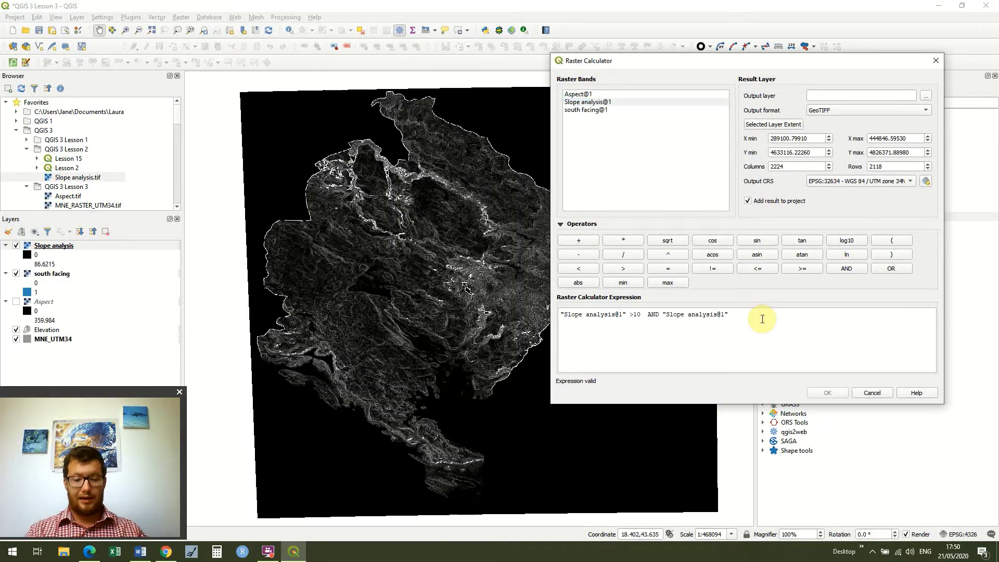
type("<20")
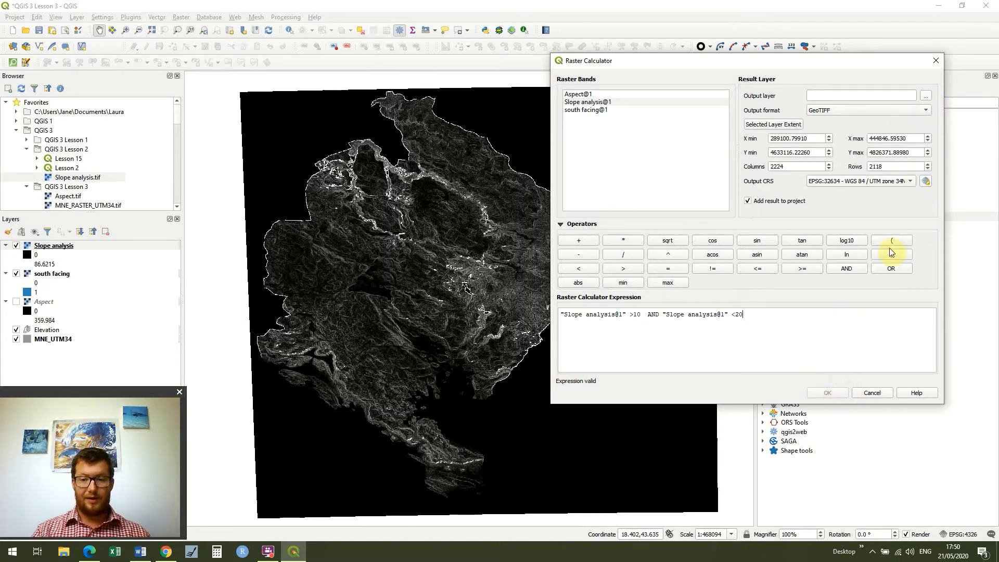
Save the output raster as Slope and run the calculation
left_click(927, 96)
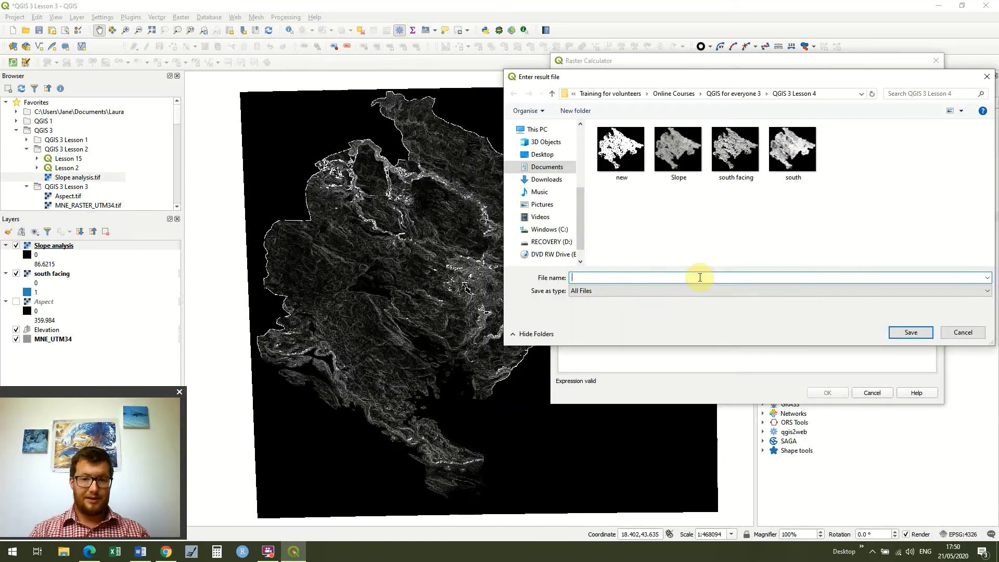
type("Slope")
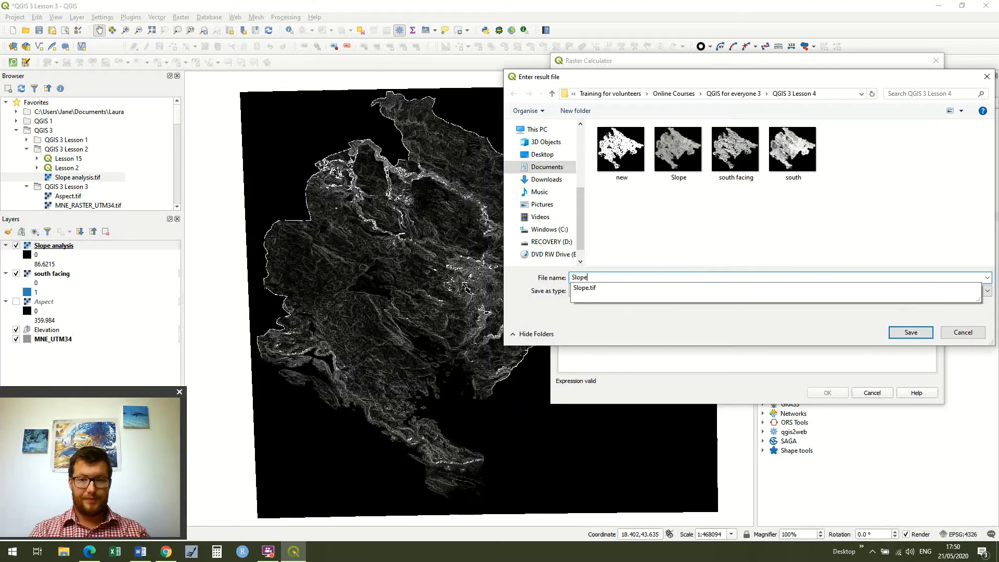
left_click(803, 321)
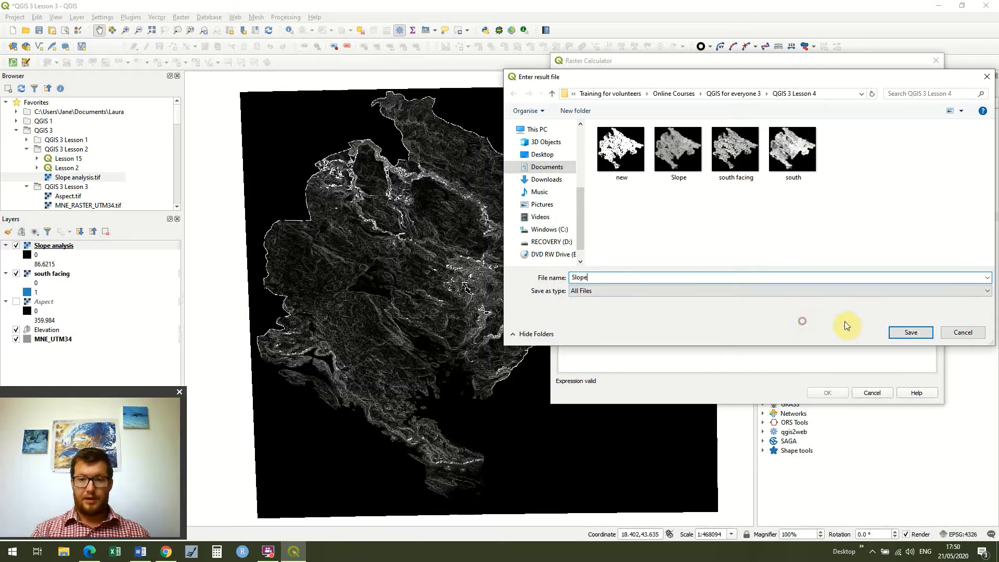
left_click(906, 333)
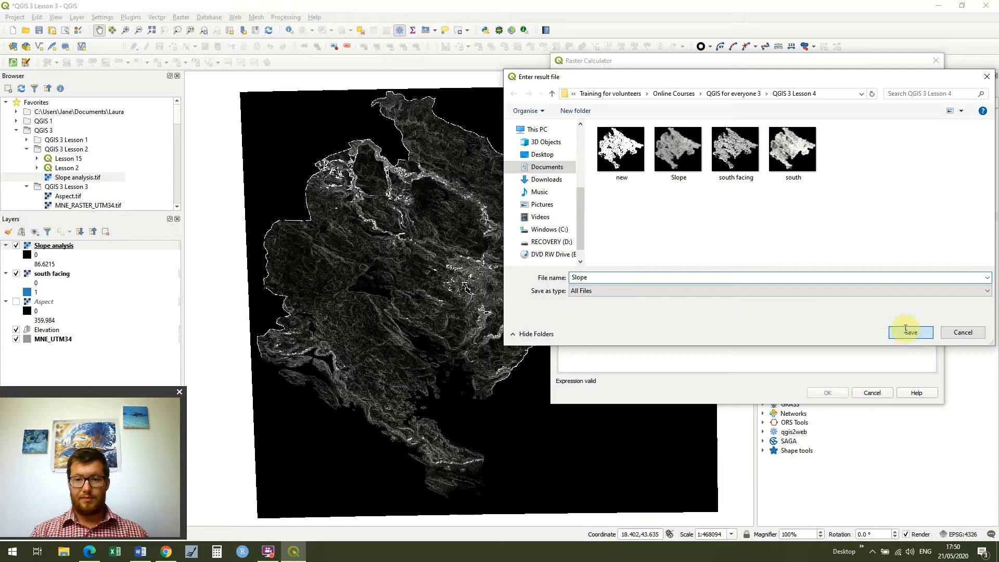
left_click(835, 391)
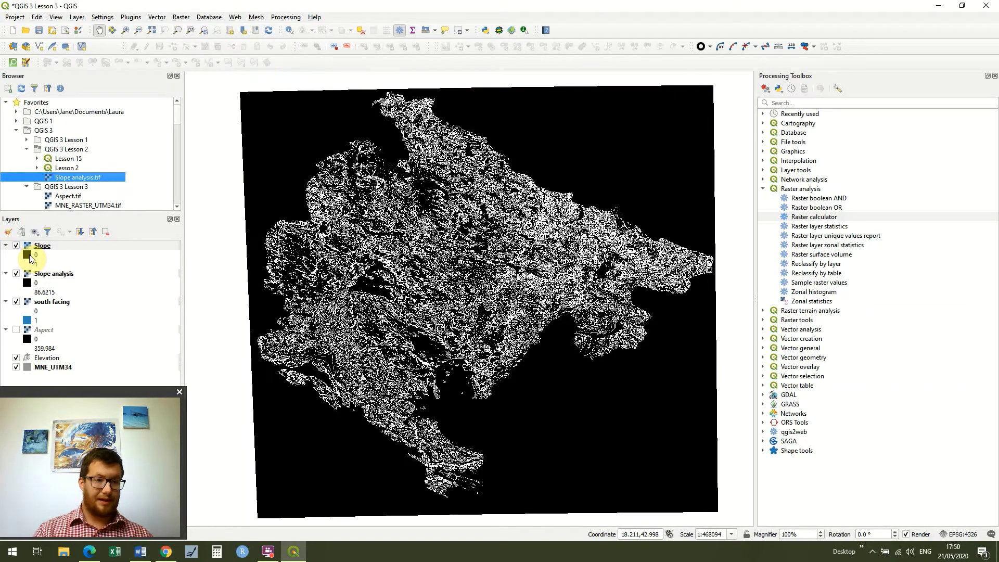
Style the Slope layer as Singleband pseudocolor with Equal Interval and 2 classes
left_click(31, 258)
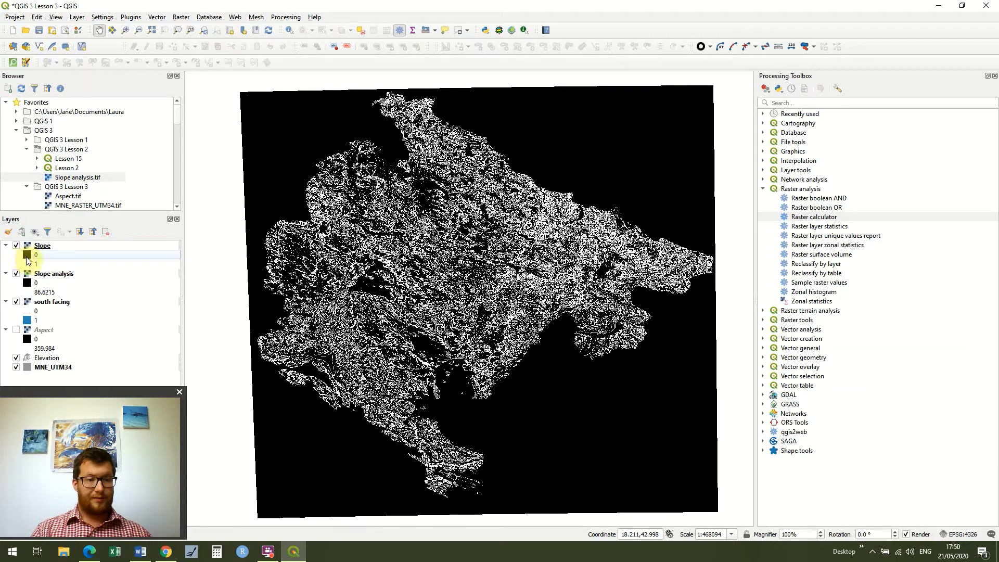
double_click(28, 259)
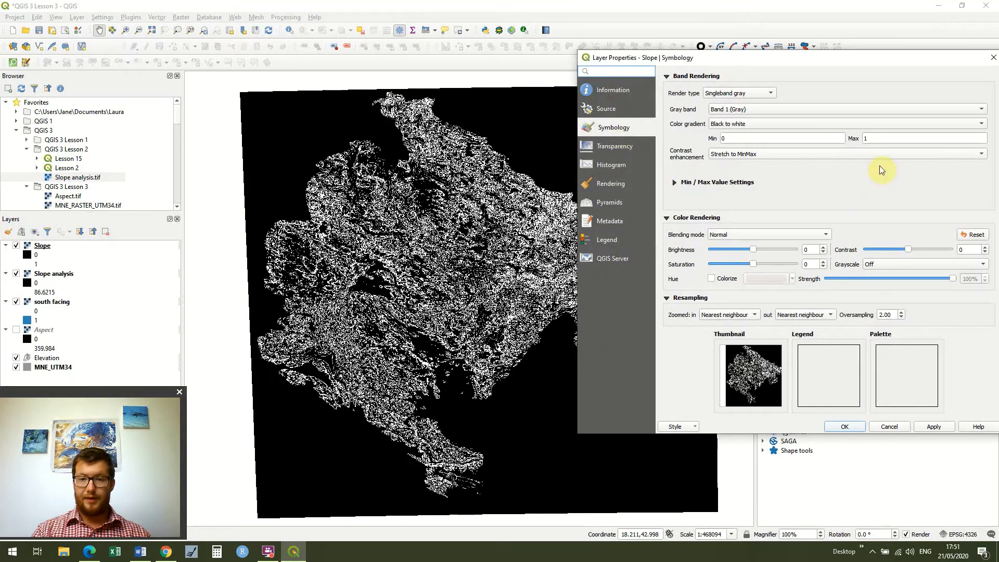
left_click(759, 93)
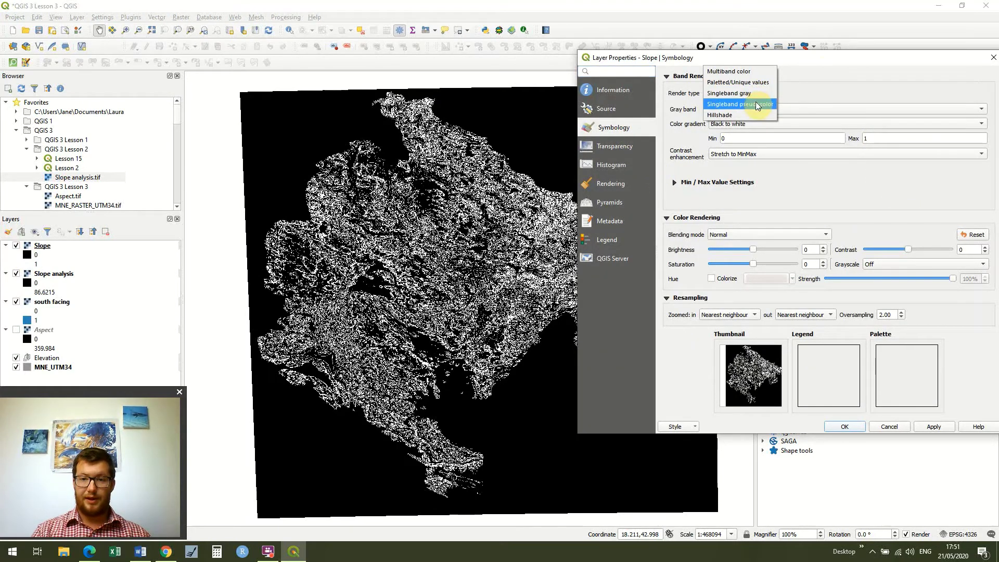
left_click(755, 104)
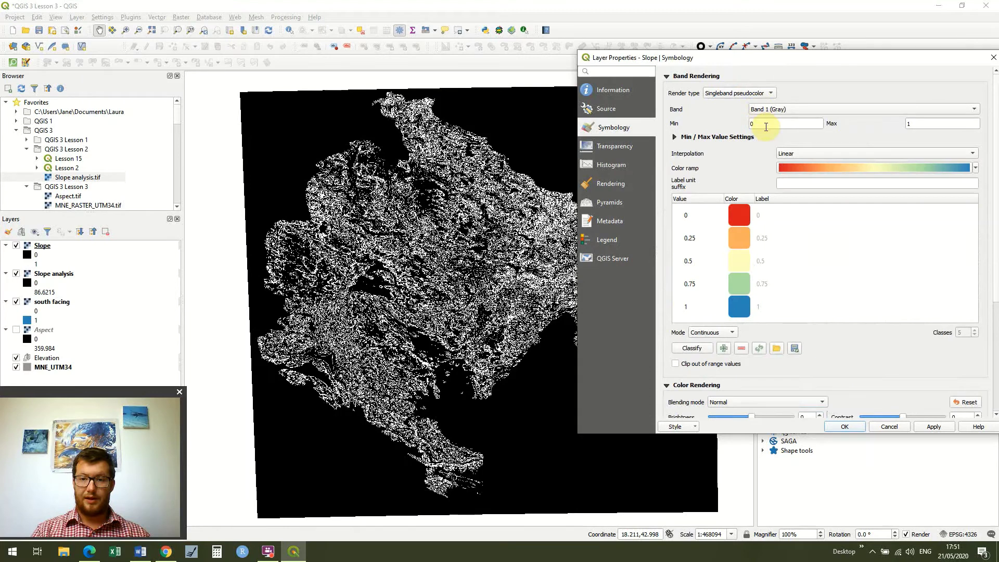
left_click(729, 332)
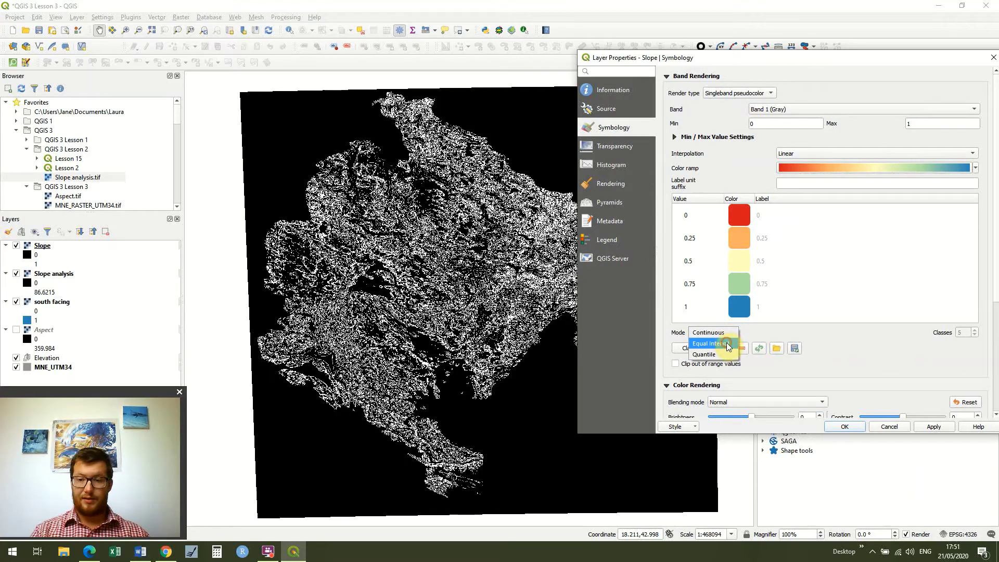
left_click(729, 344)
left_click(975, 335)
left_click(975, 335)
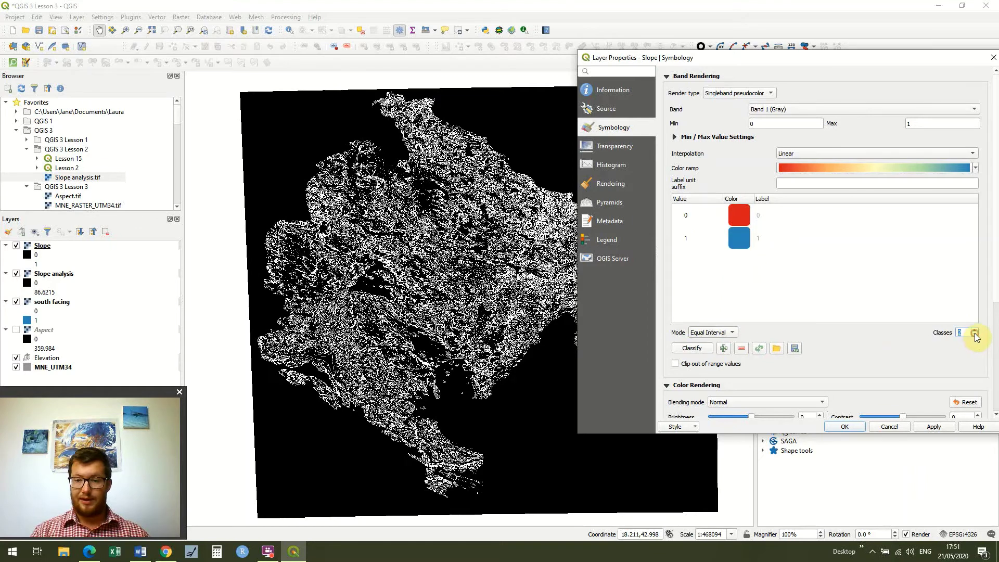
left_click(975, 335)
Make value 0 fully transparent, colour value 1 green, and apply
double_click(742, 217)
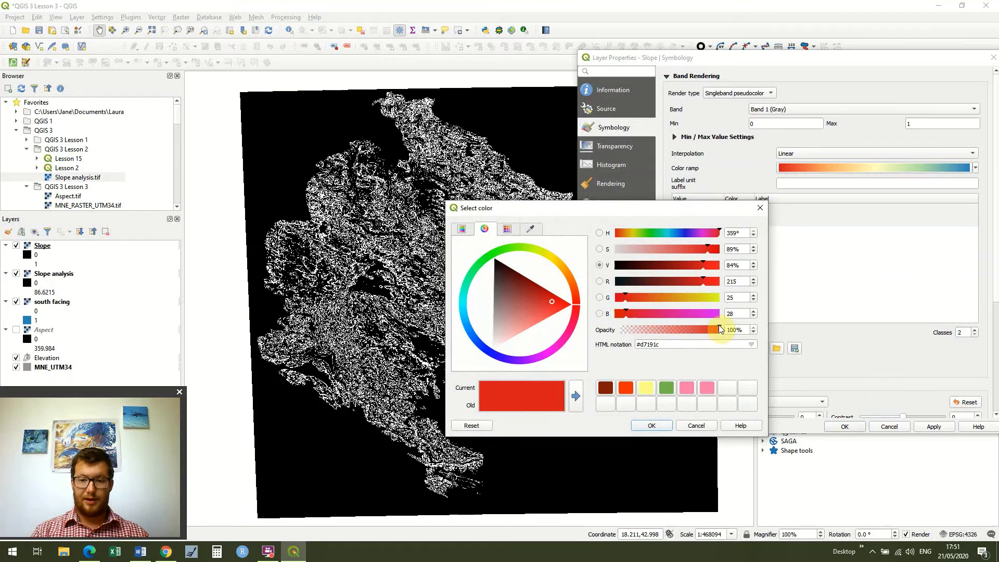
left_click_drag(719, 328, 572, 323)
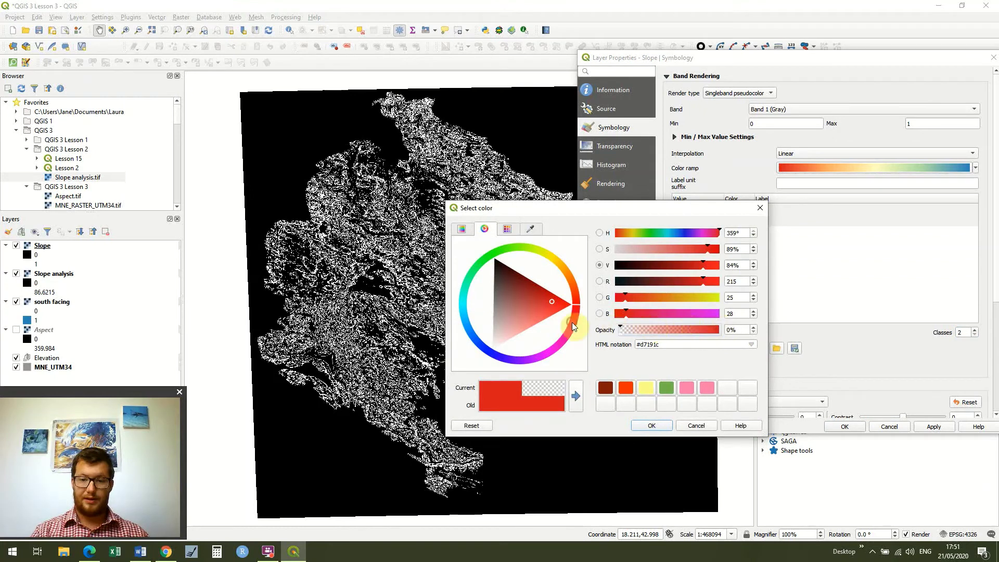
left_click(669, 426)
left_click(747, 235)
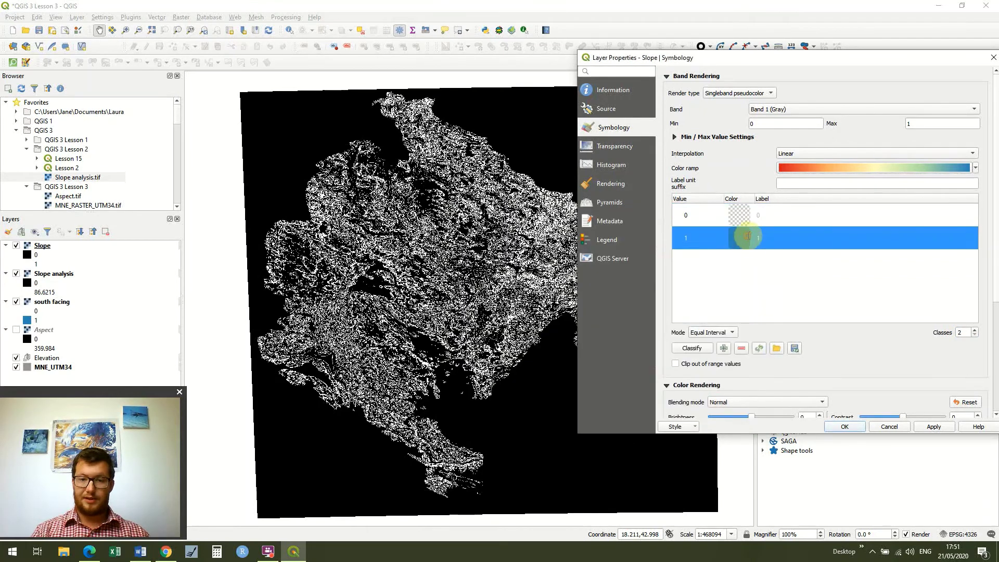
double_click(747, 236)
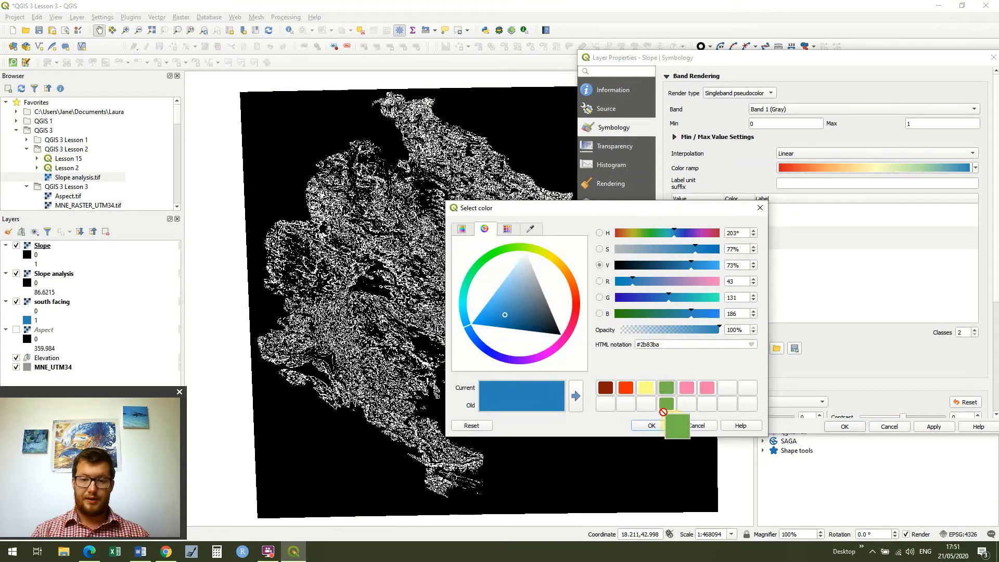
left_click(662, 388)
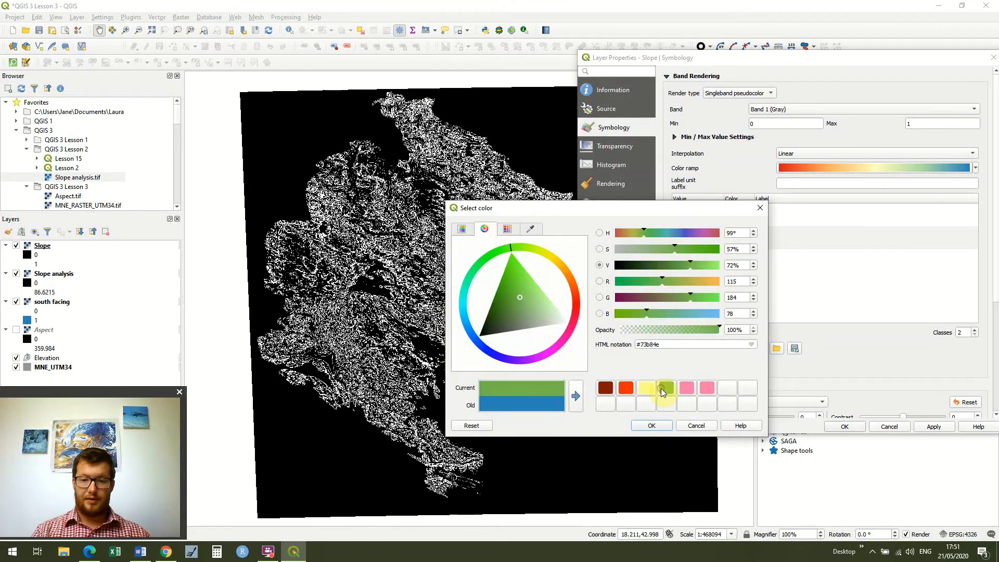
left_click(653, 425)
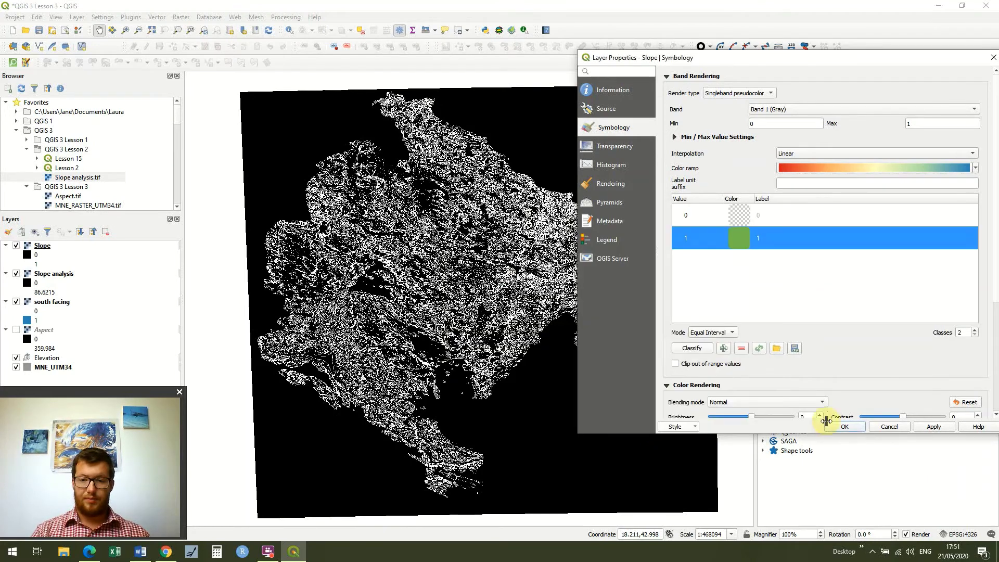
left_click(926, 426)
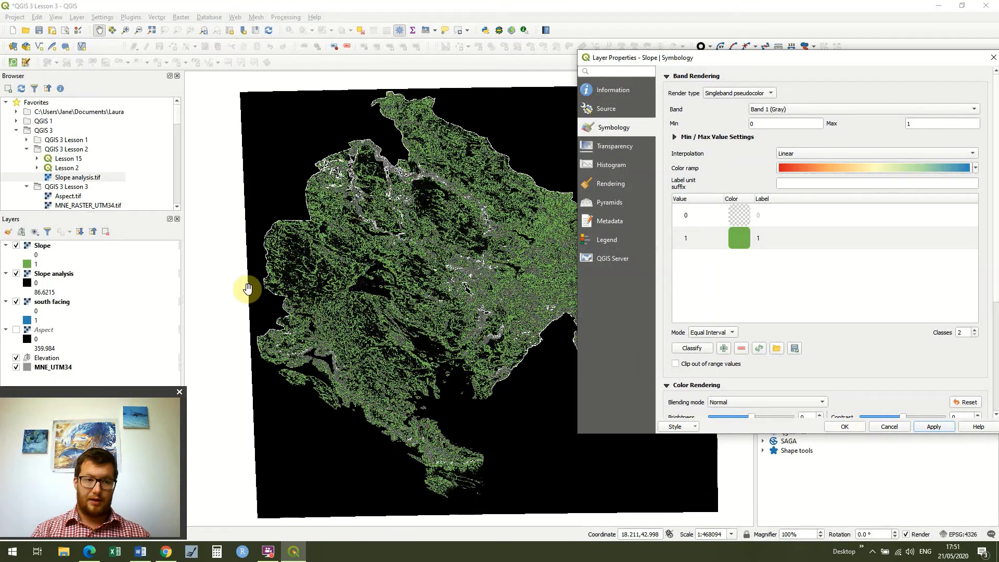
Untick the Slope analysis and south facing layers in the Layers panel
left_click(16, 274)
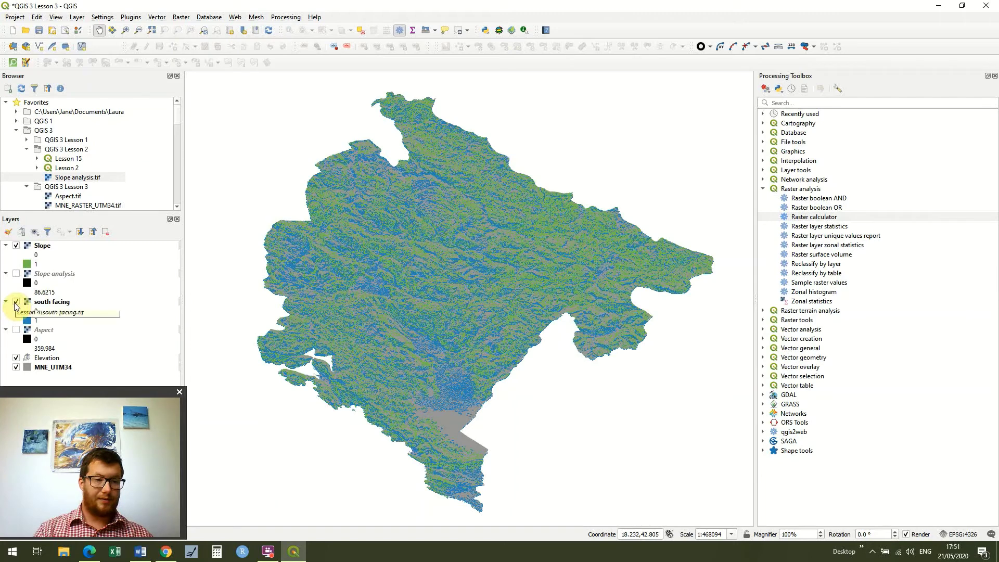
left_click(16, 301)
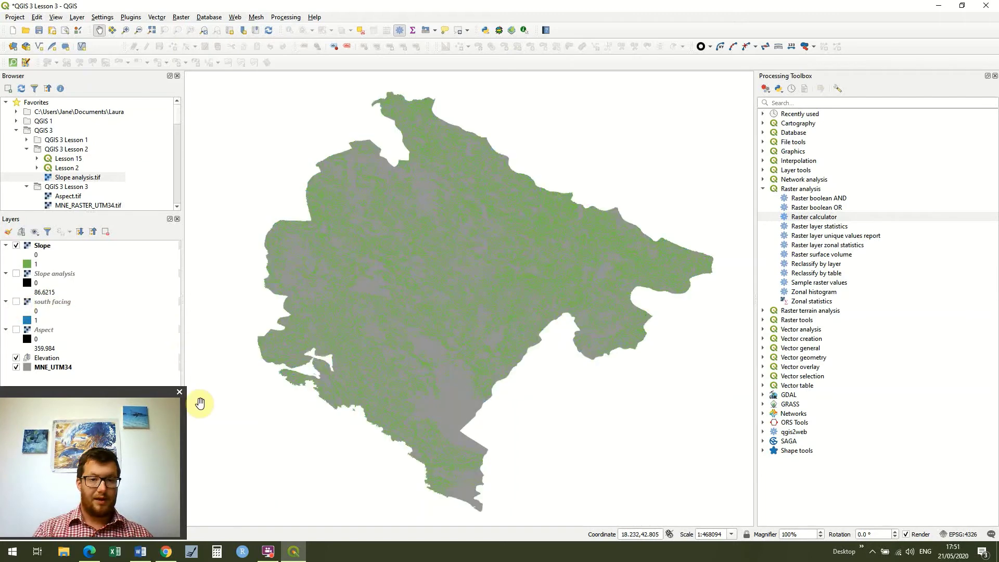